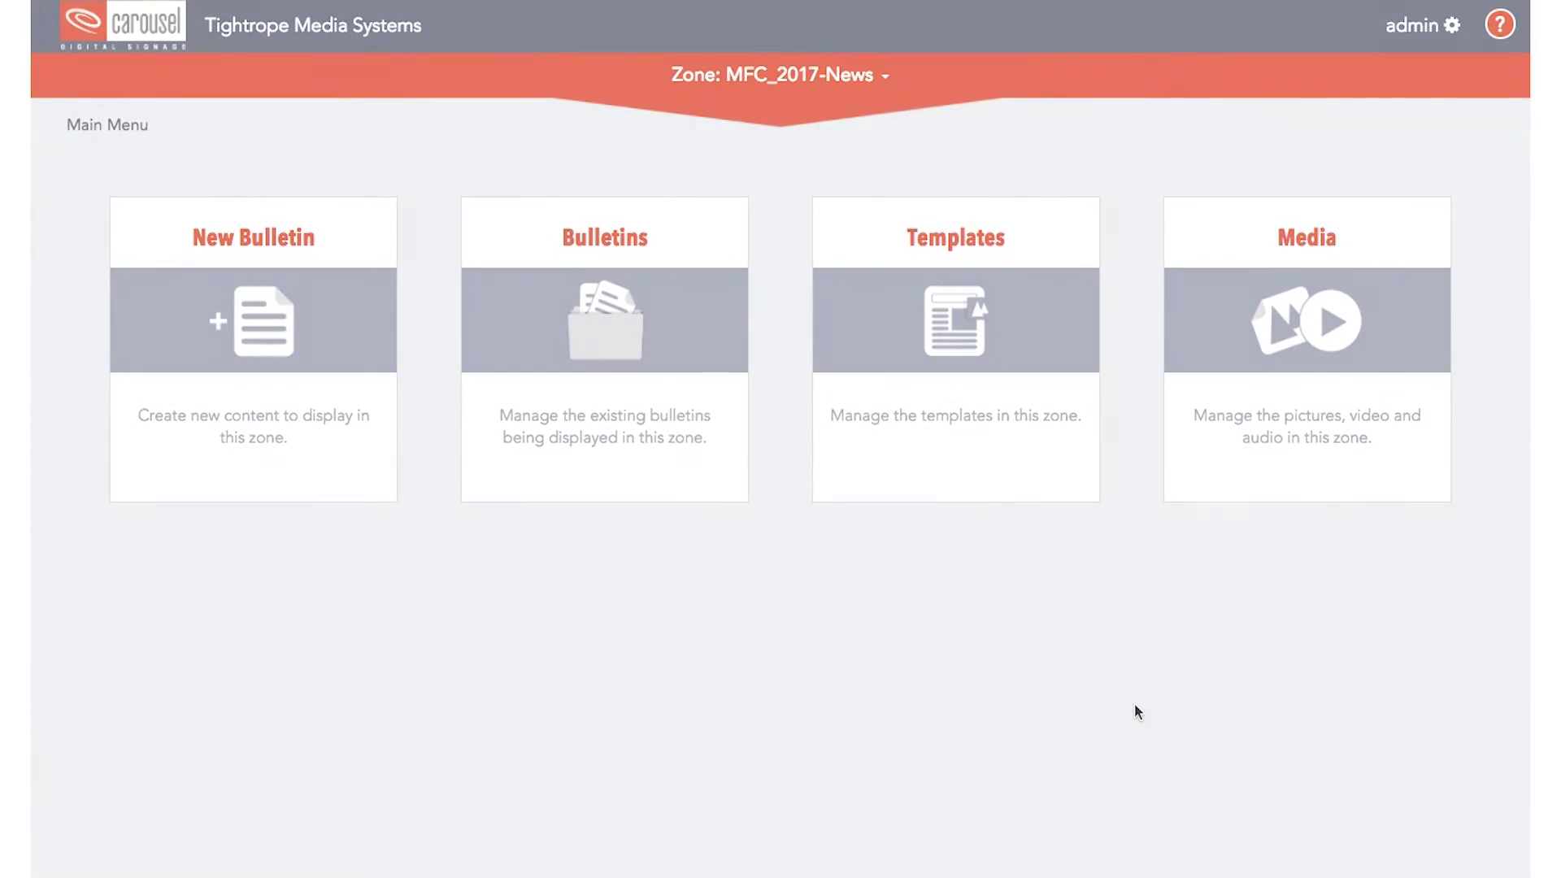
Step: Pick MFC_2017-Video & Messages from the zone picker's list
click(846, 77)
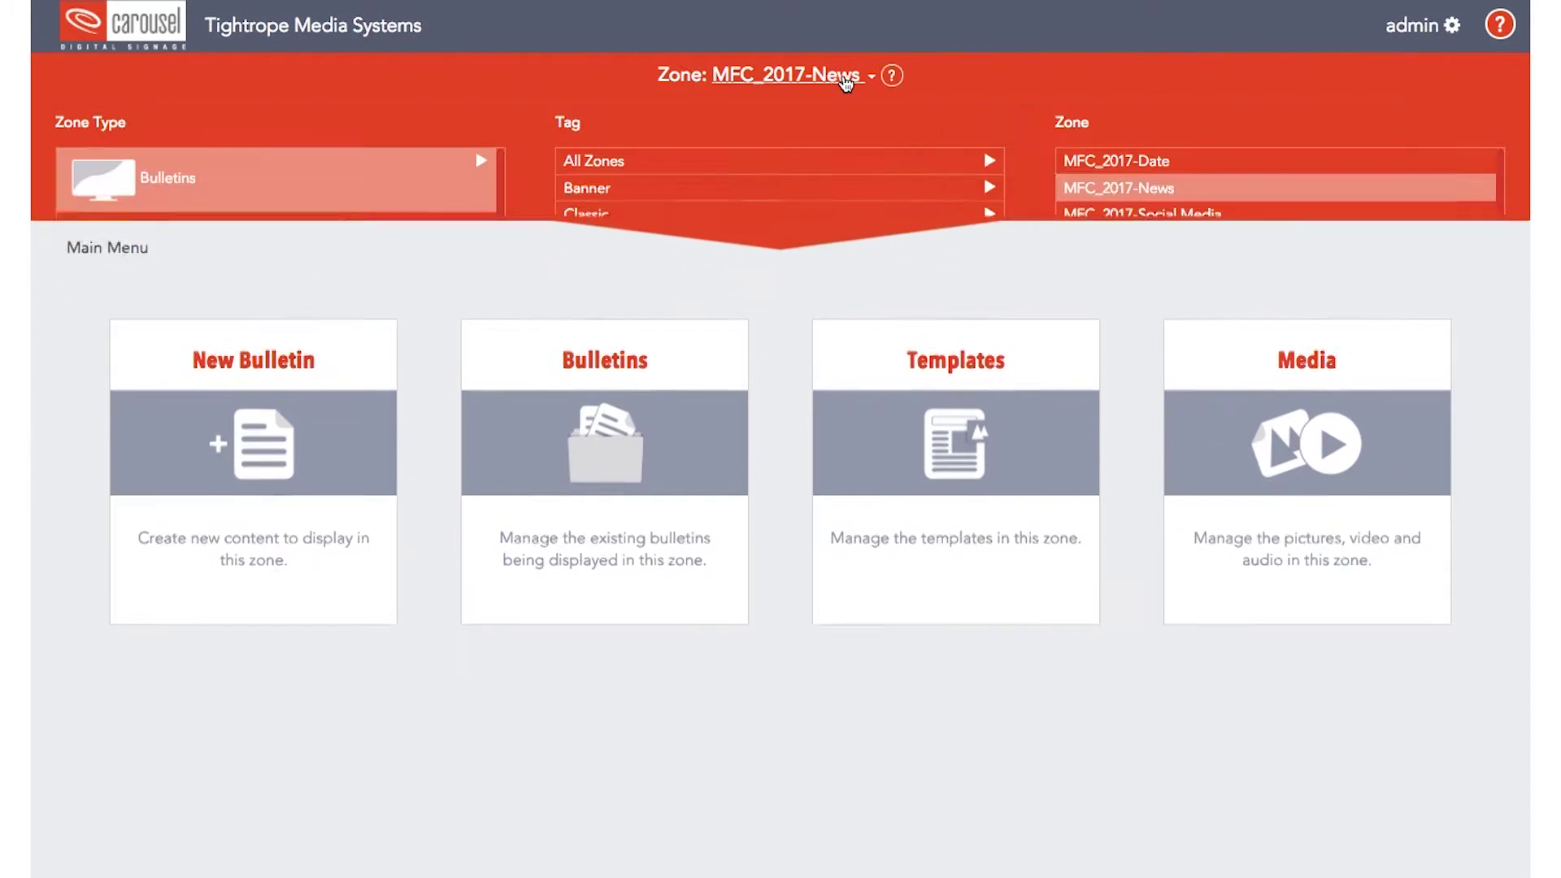
scroll(1191, 203, down, 3)
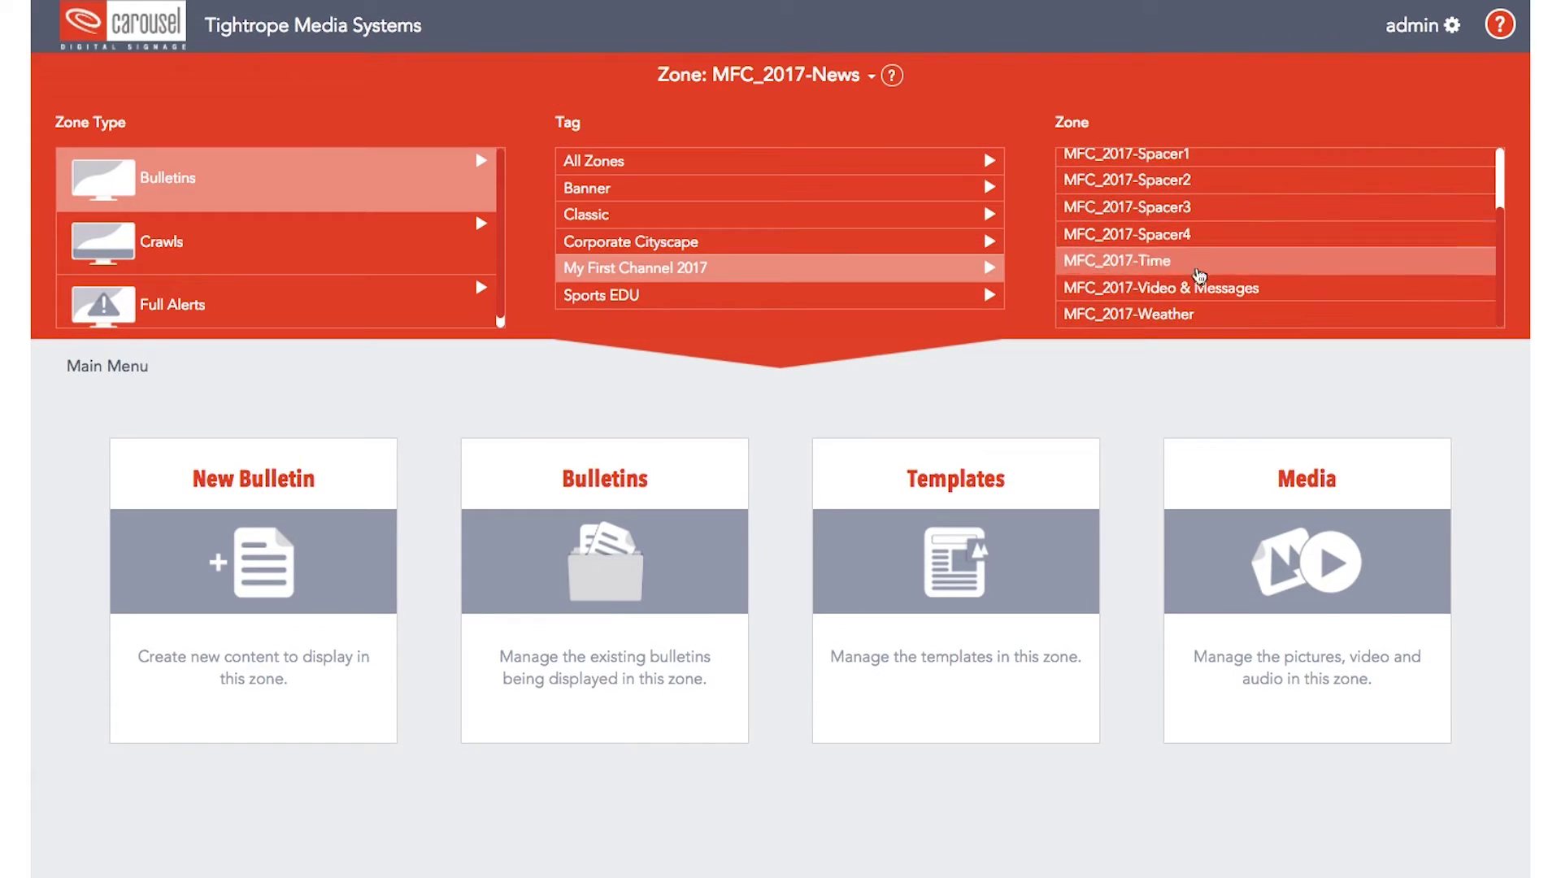
click(1190, 291)
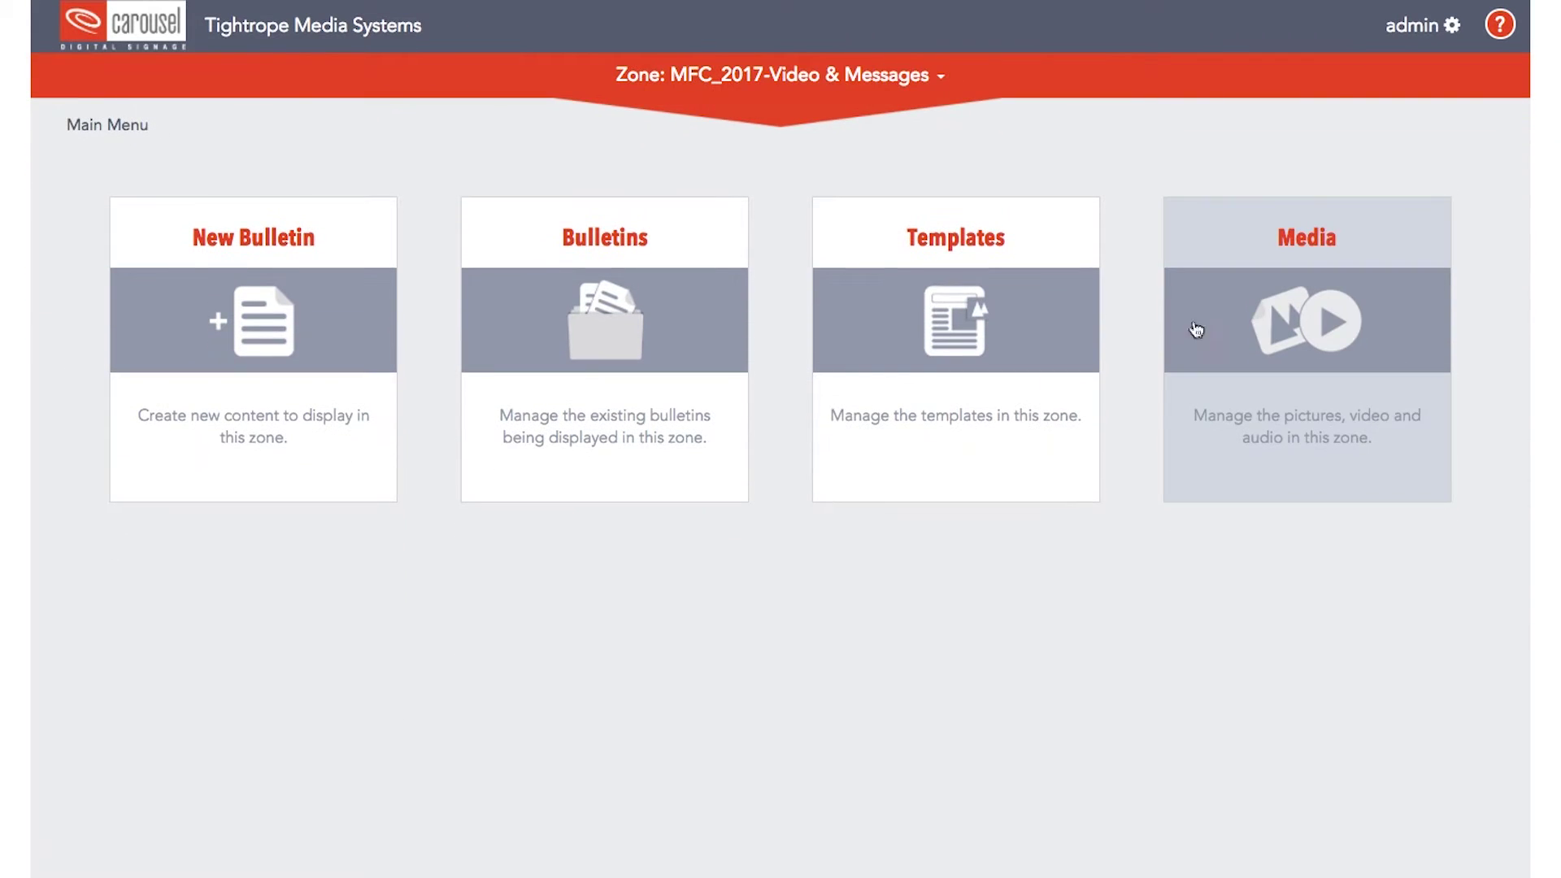
Step: Start a new bulletin, browse the Templates grid, and choose Simple Message
click(253, 317)
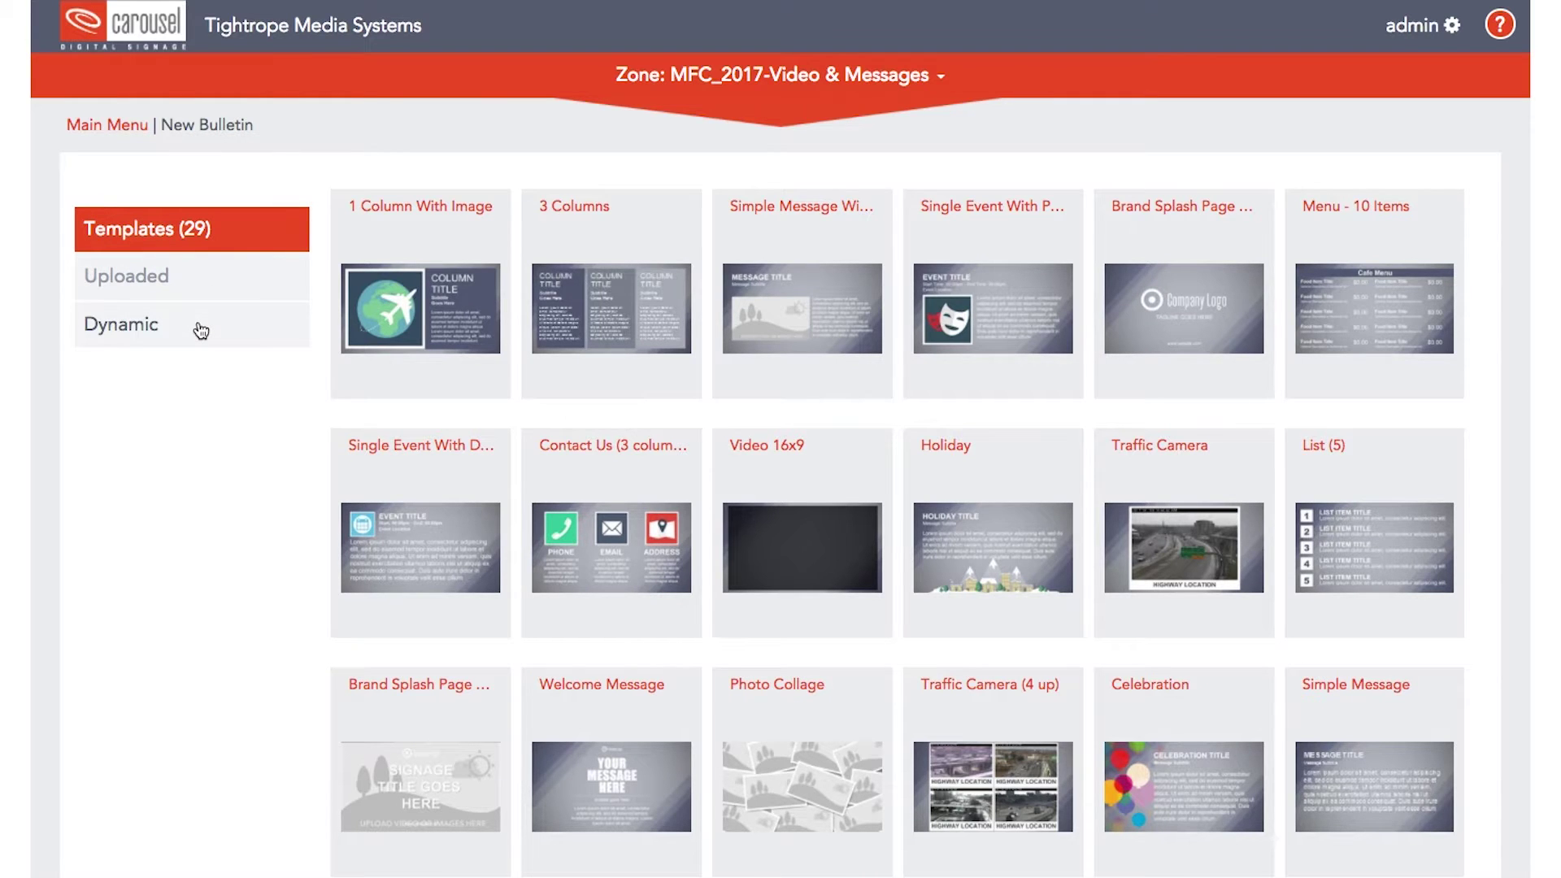
scroll(1165, 355, down, 1)
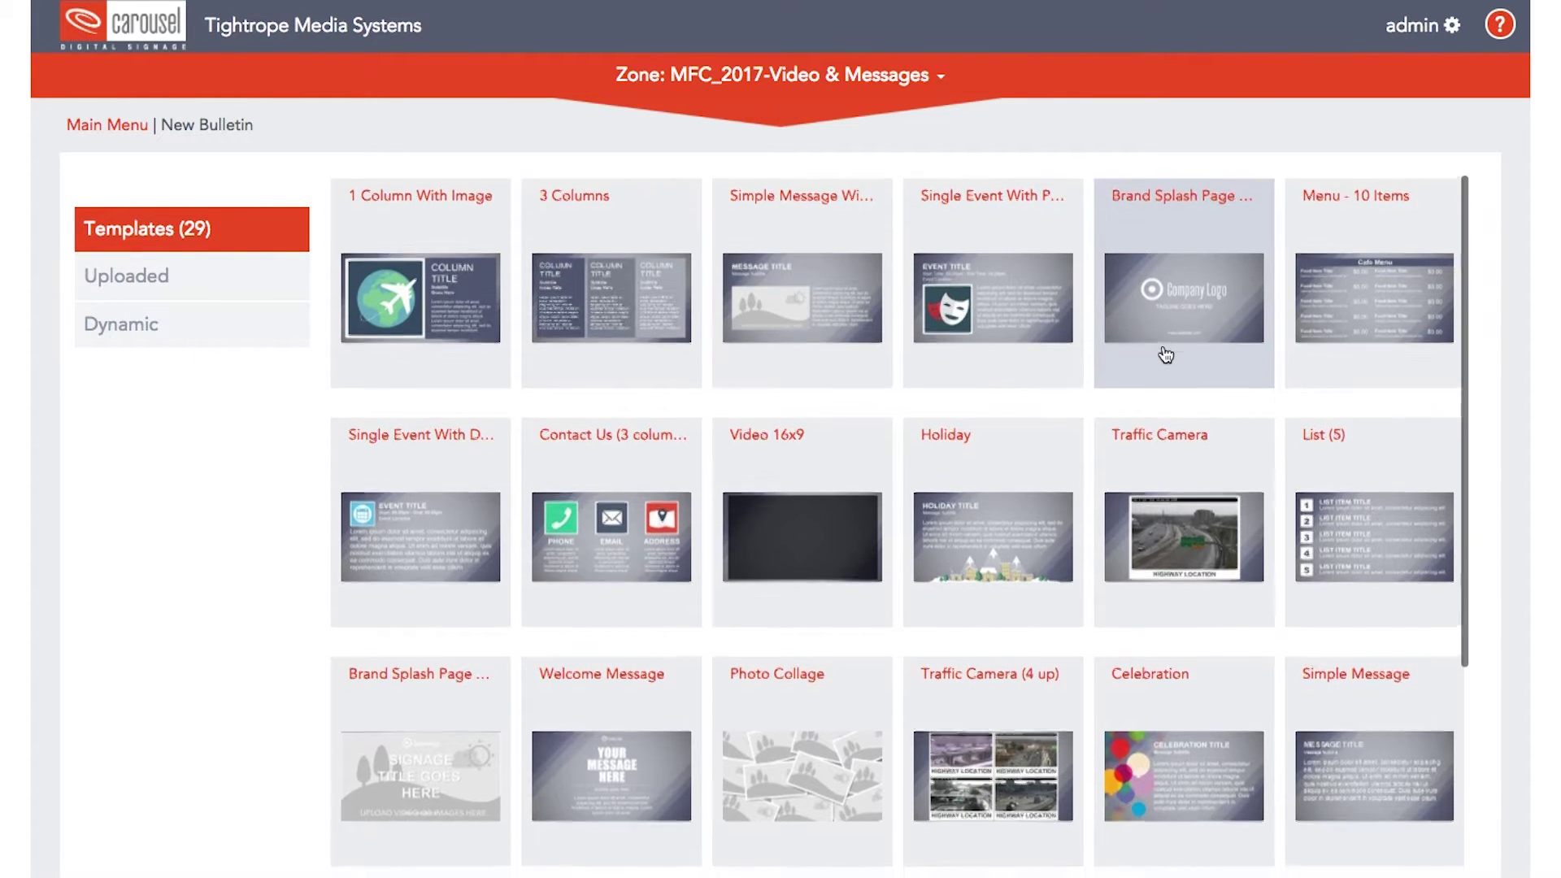
scroll(1166, 355, down, 5)
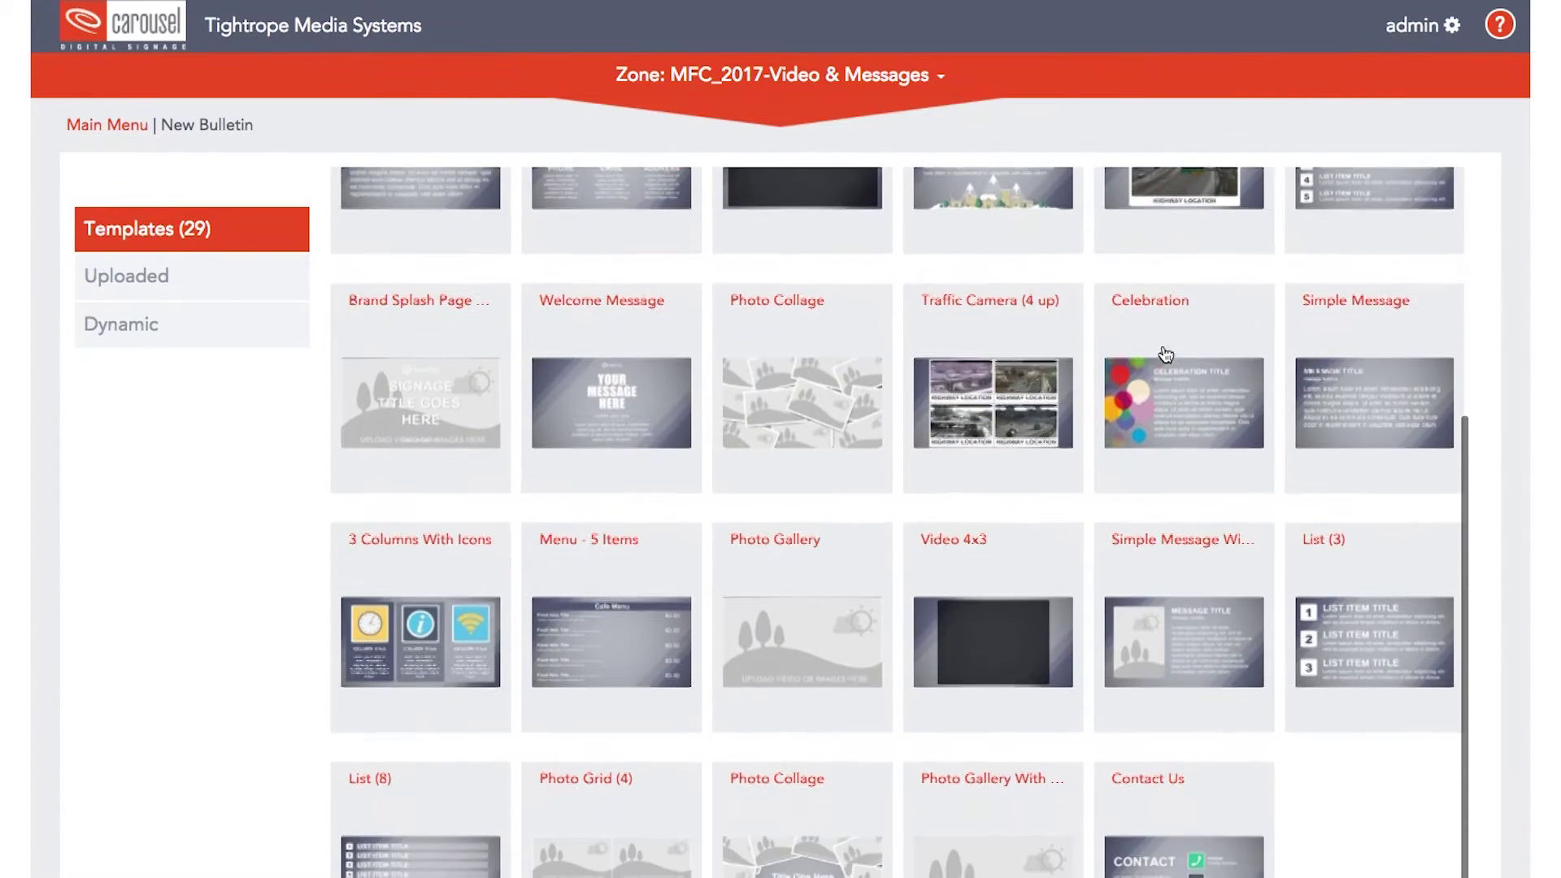
scroll(1165, 355, up, 3)
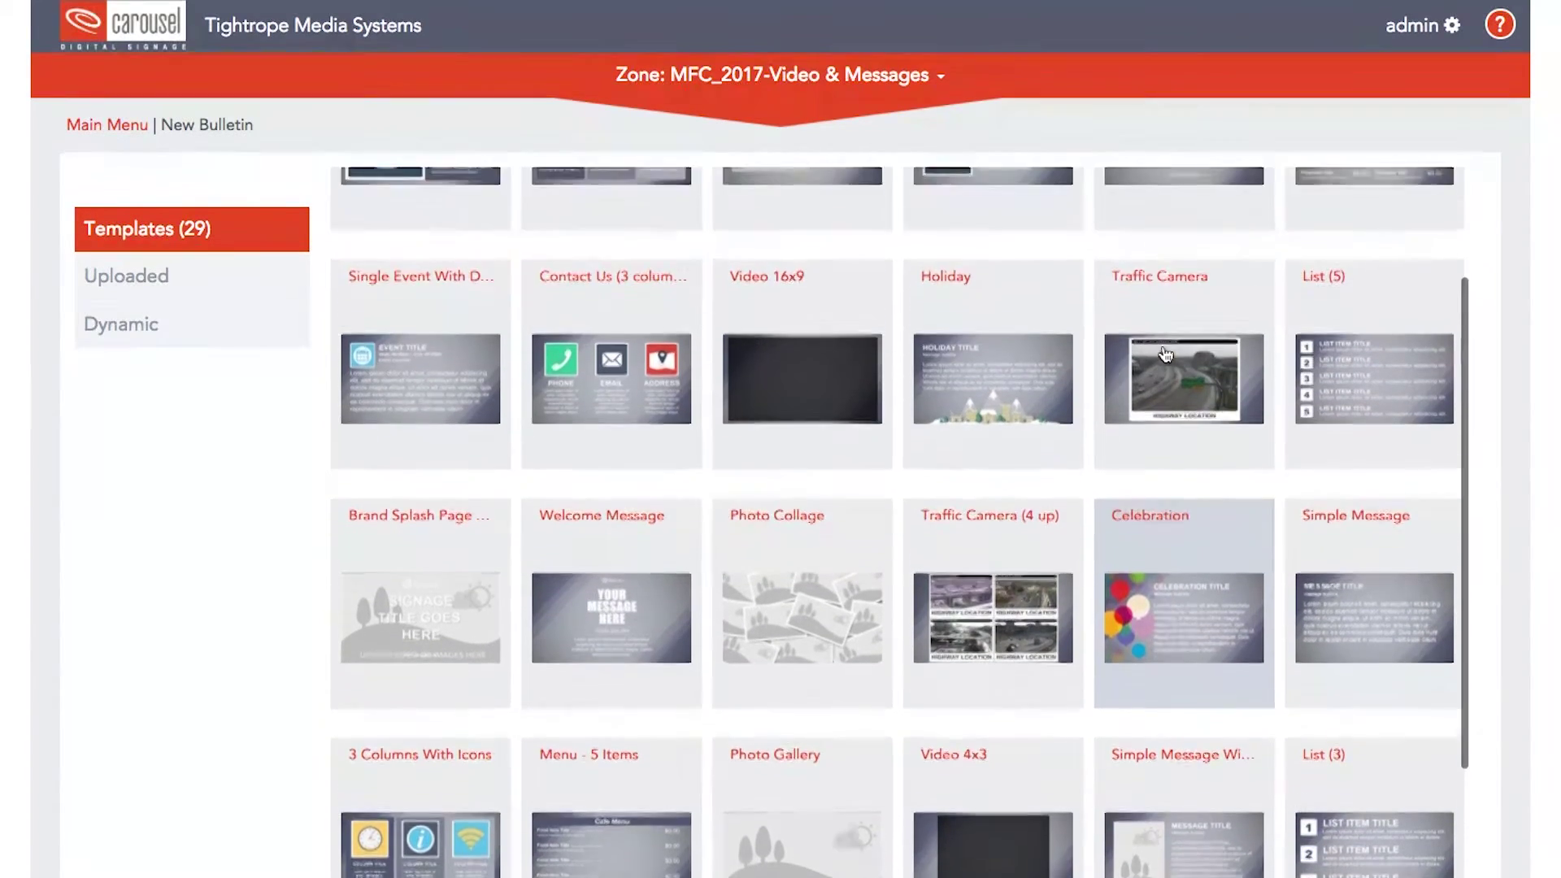
scroll(1165, 355, up, 2)
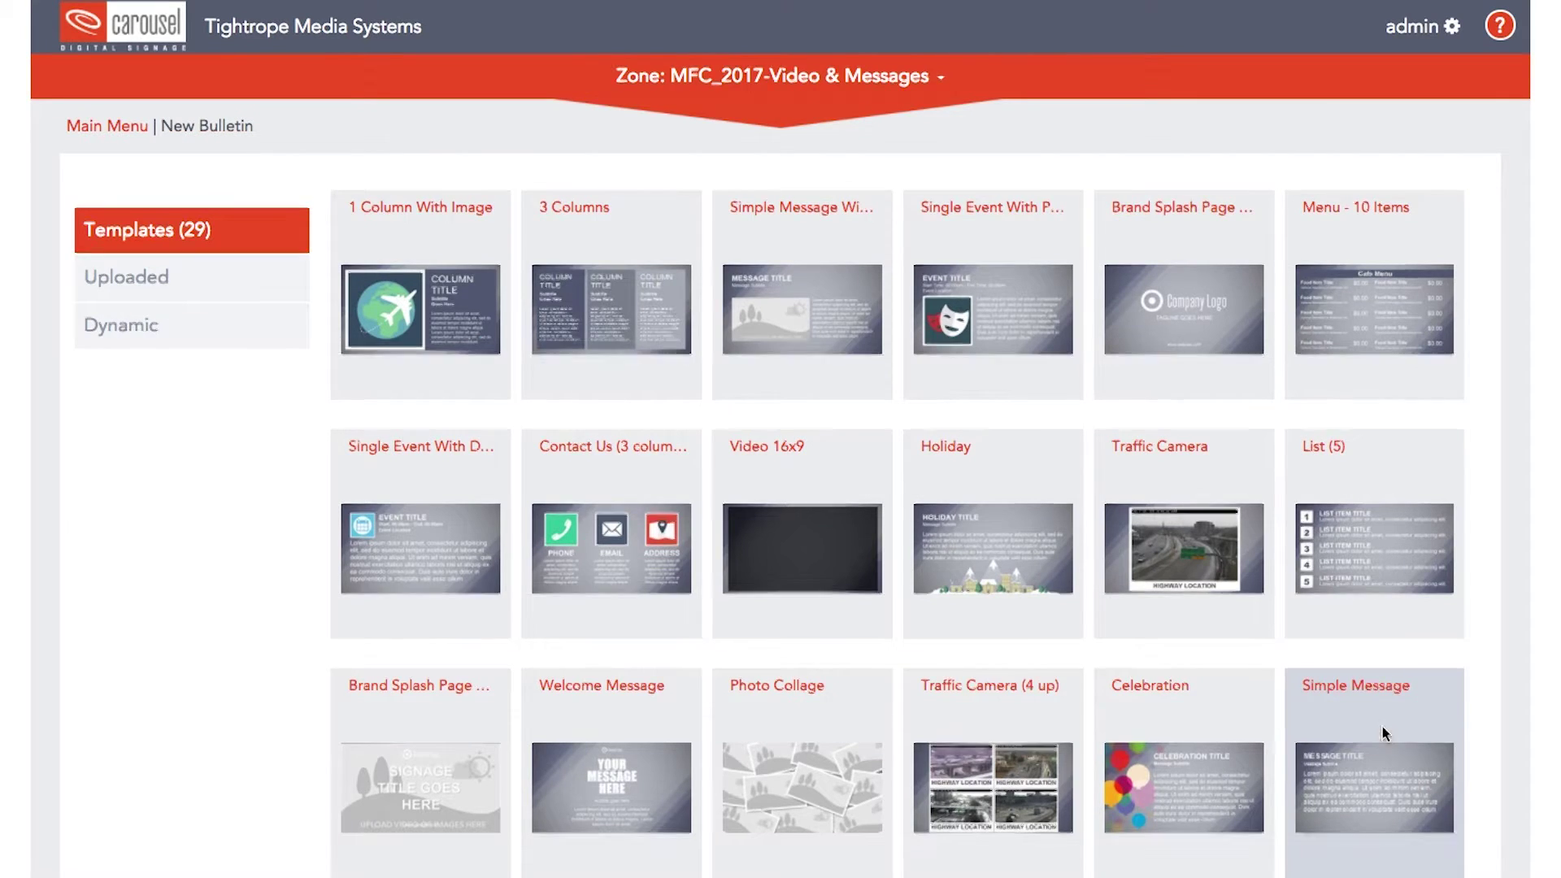
click(1383, 728)
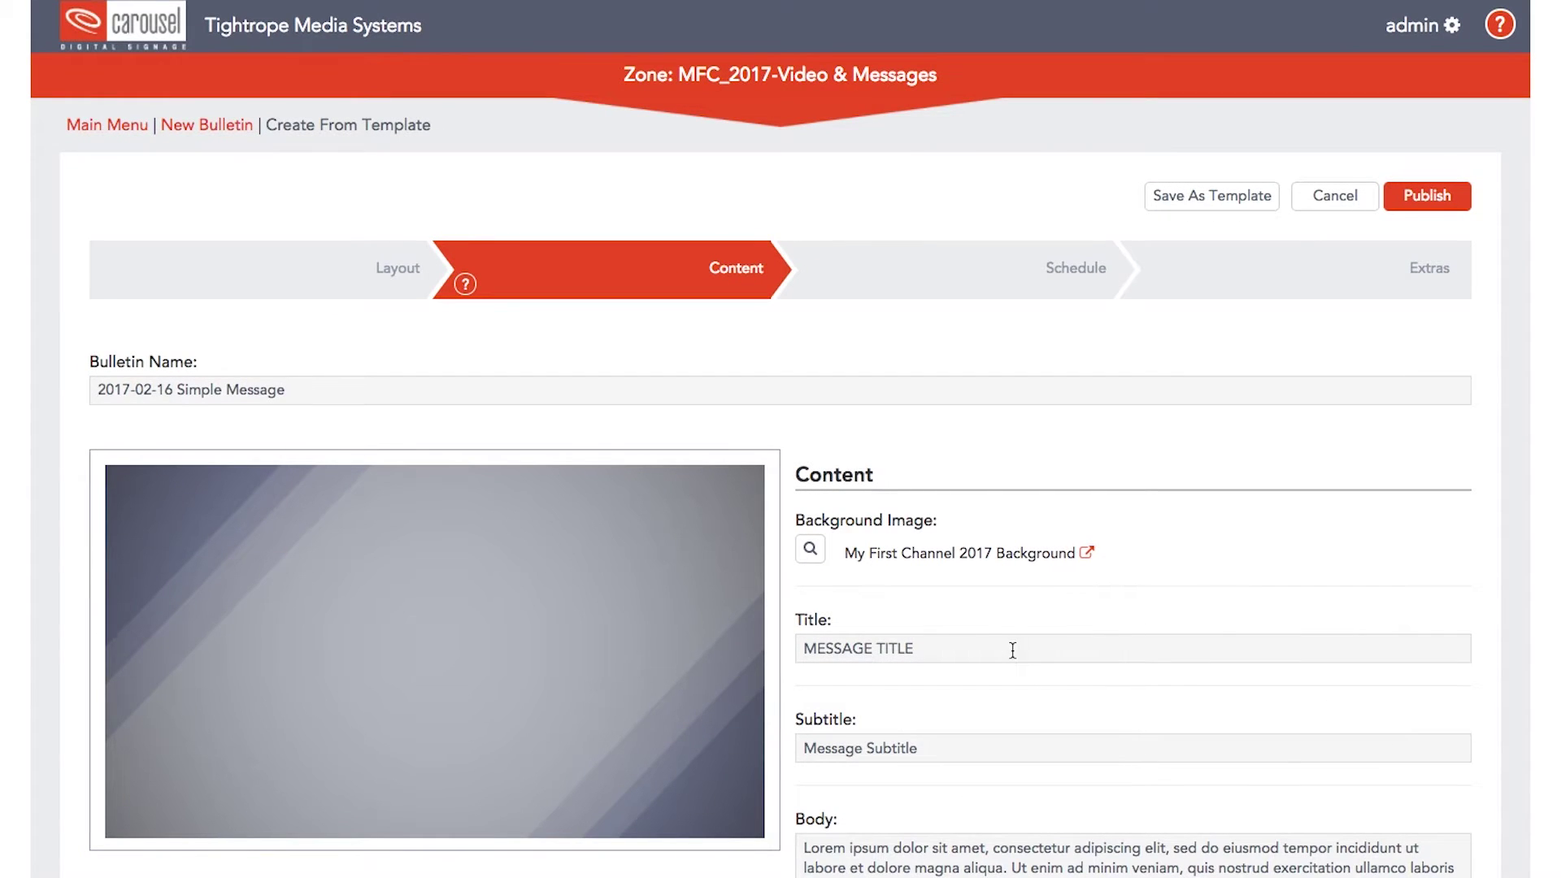
Step: Enter the title 'Tightrope Media Systems' and subtitle 'Carousel Digital Signage'
drag(930, 648, 751, 642)
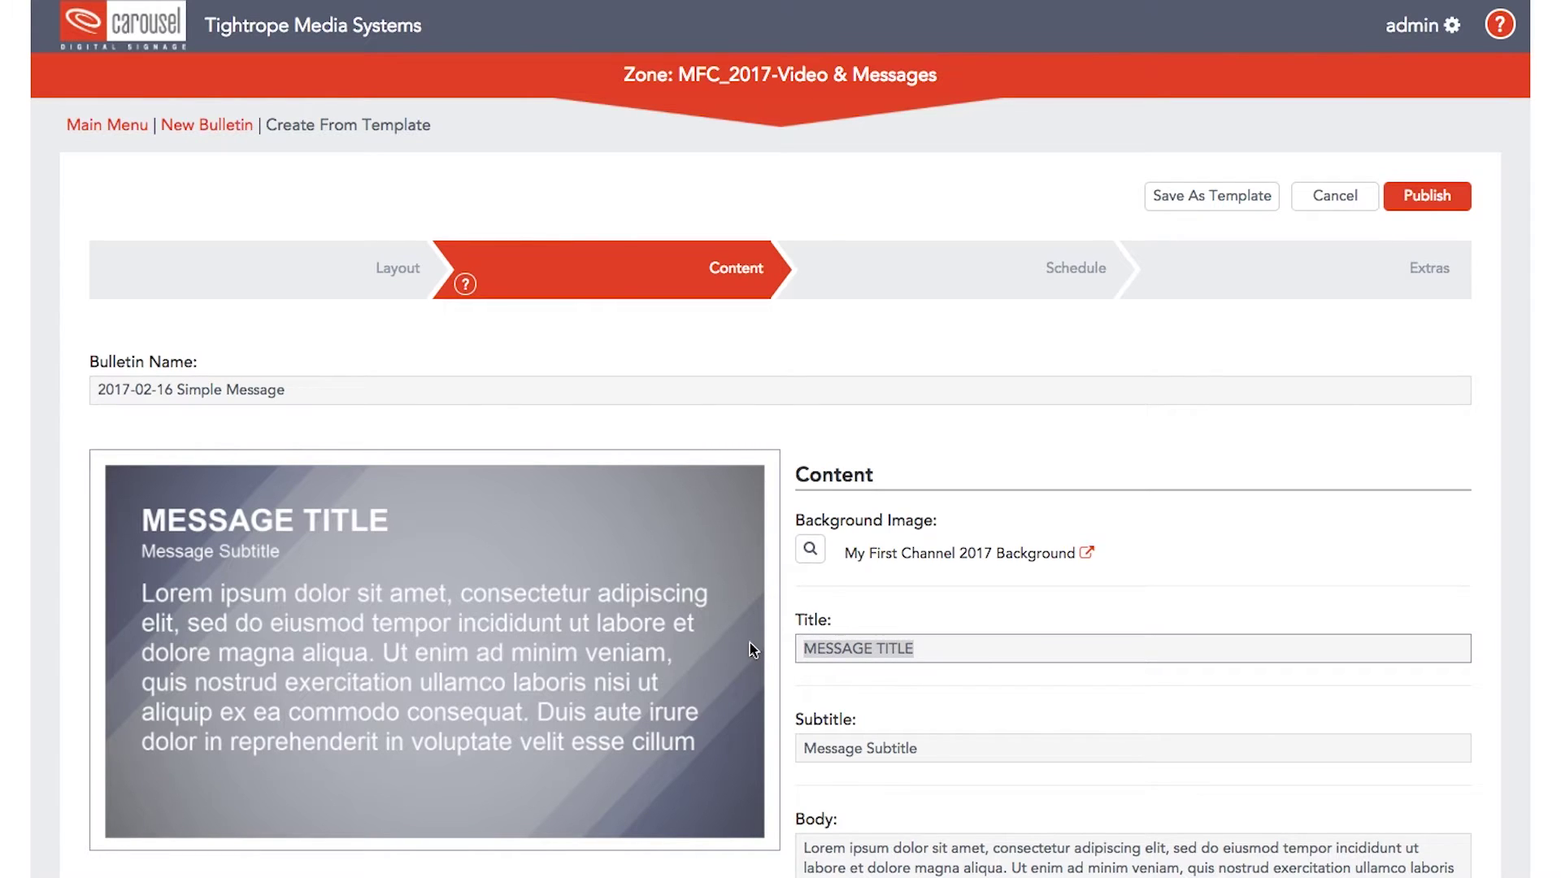
text(Tightrope Media Ste)
key(BackSpace)
key(BackSpace)
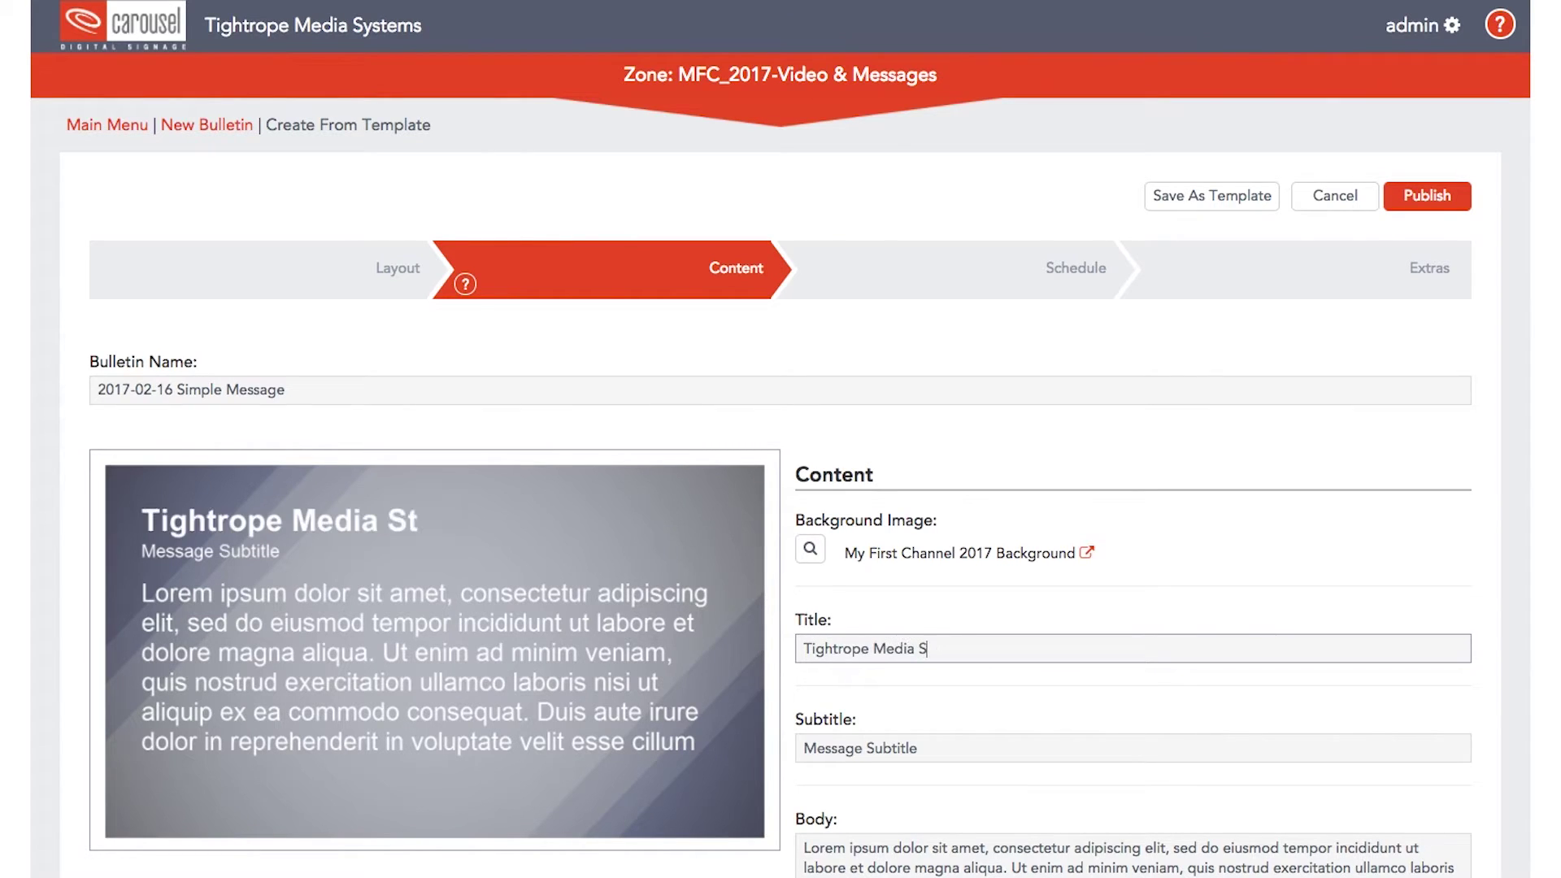
text(ystems)
key(Tab)
text(Carousel Digital Signage)
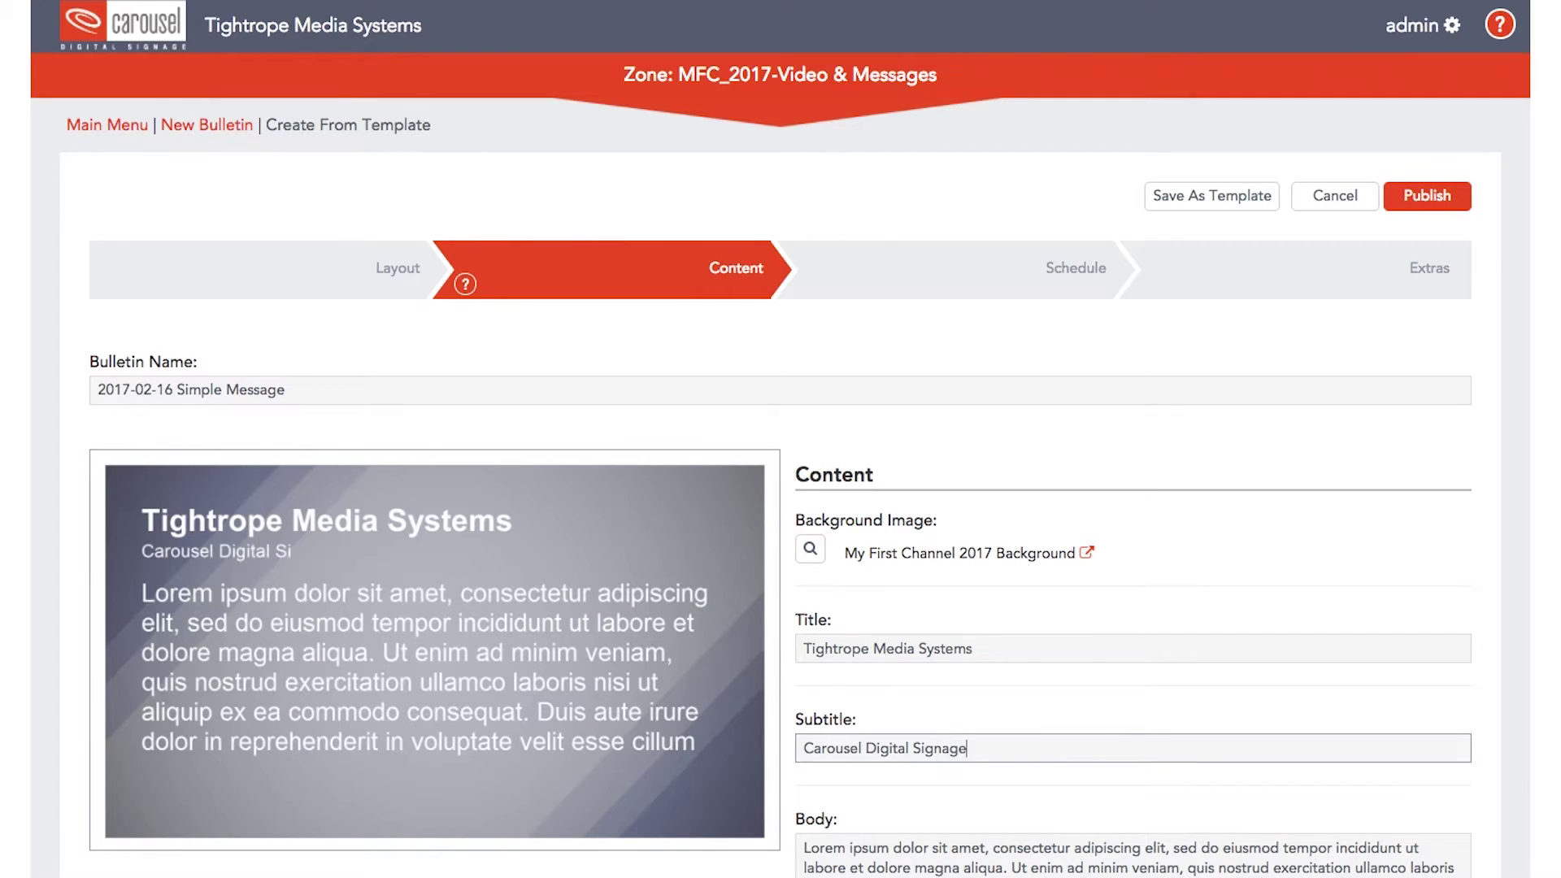
Step: Replace the body text with 'Made in St Paul, Minnesota!' and go to Layout
scroll(992, 805, down, 2)
triple_click(992, 805)
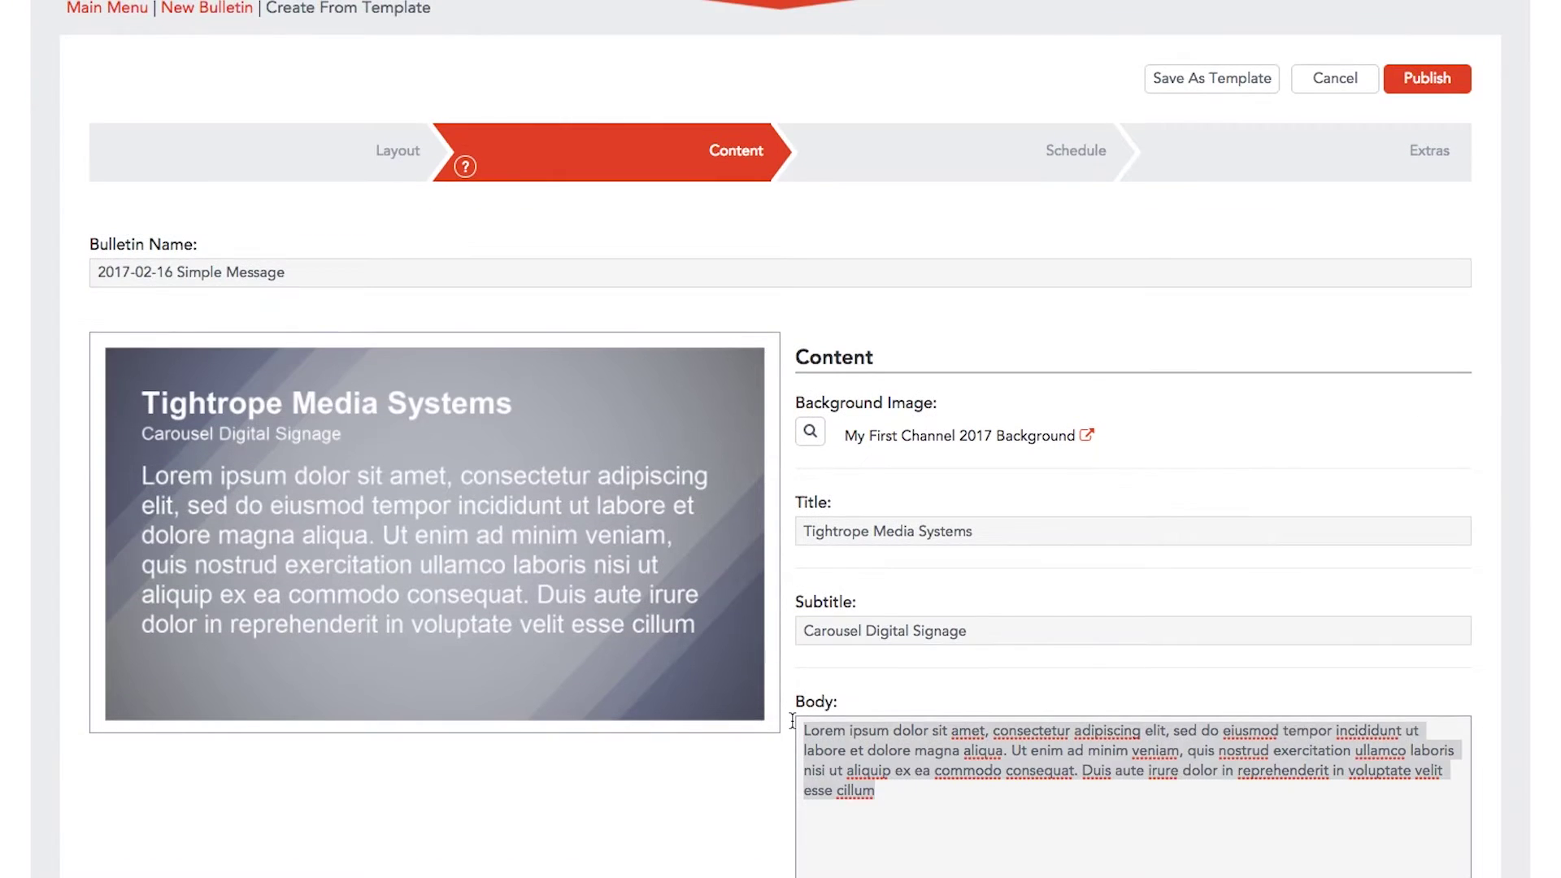
text(Made in St Paul, Minnesota!)
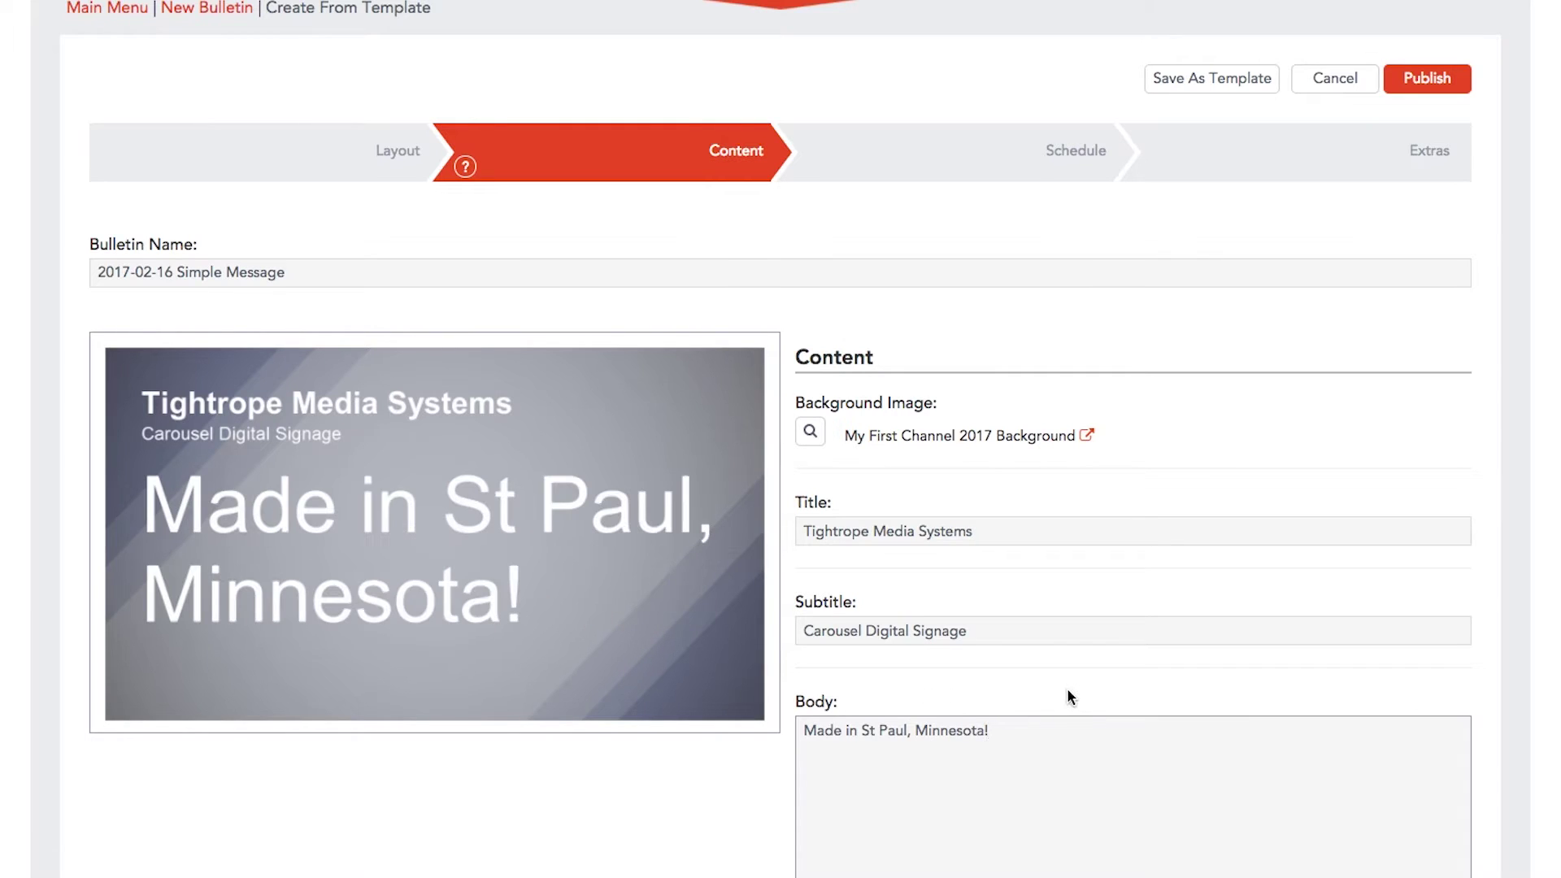
scroll(935, 312, up, 2)
click(308, 277)
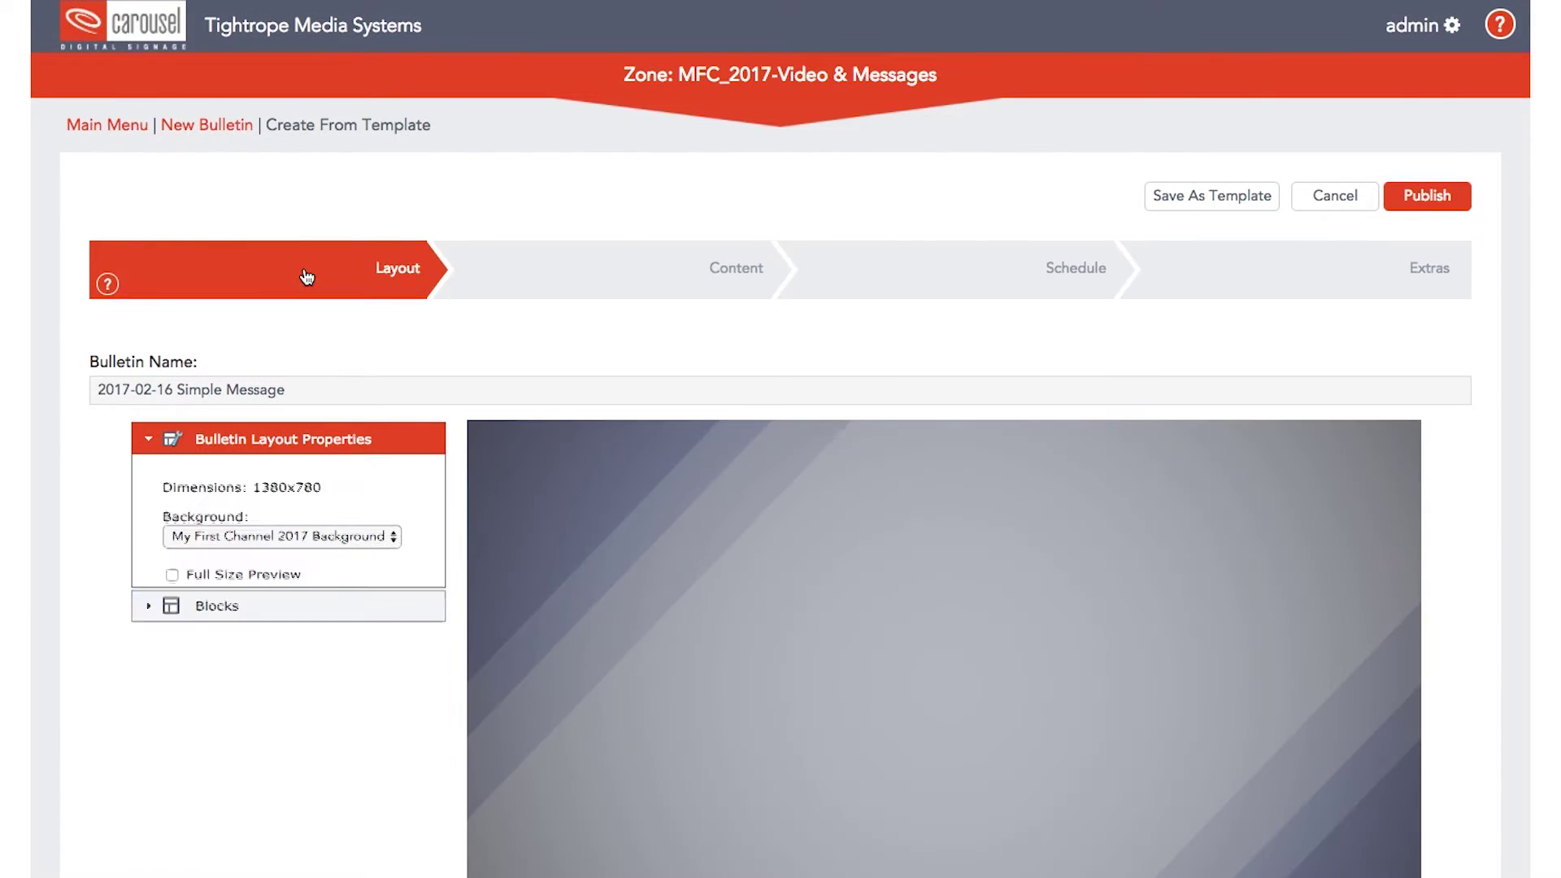
Step: Select the body text block and set its colour to red (FF0000)
scroll(834, 416, down, 3)
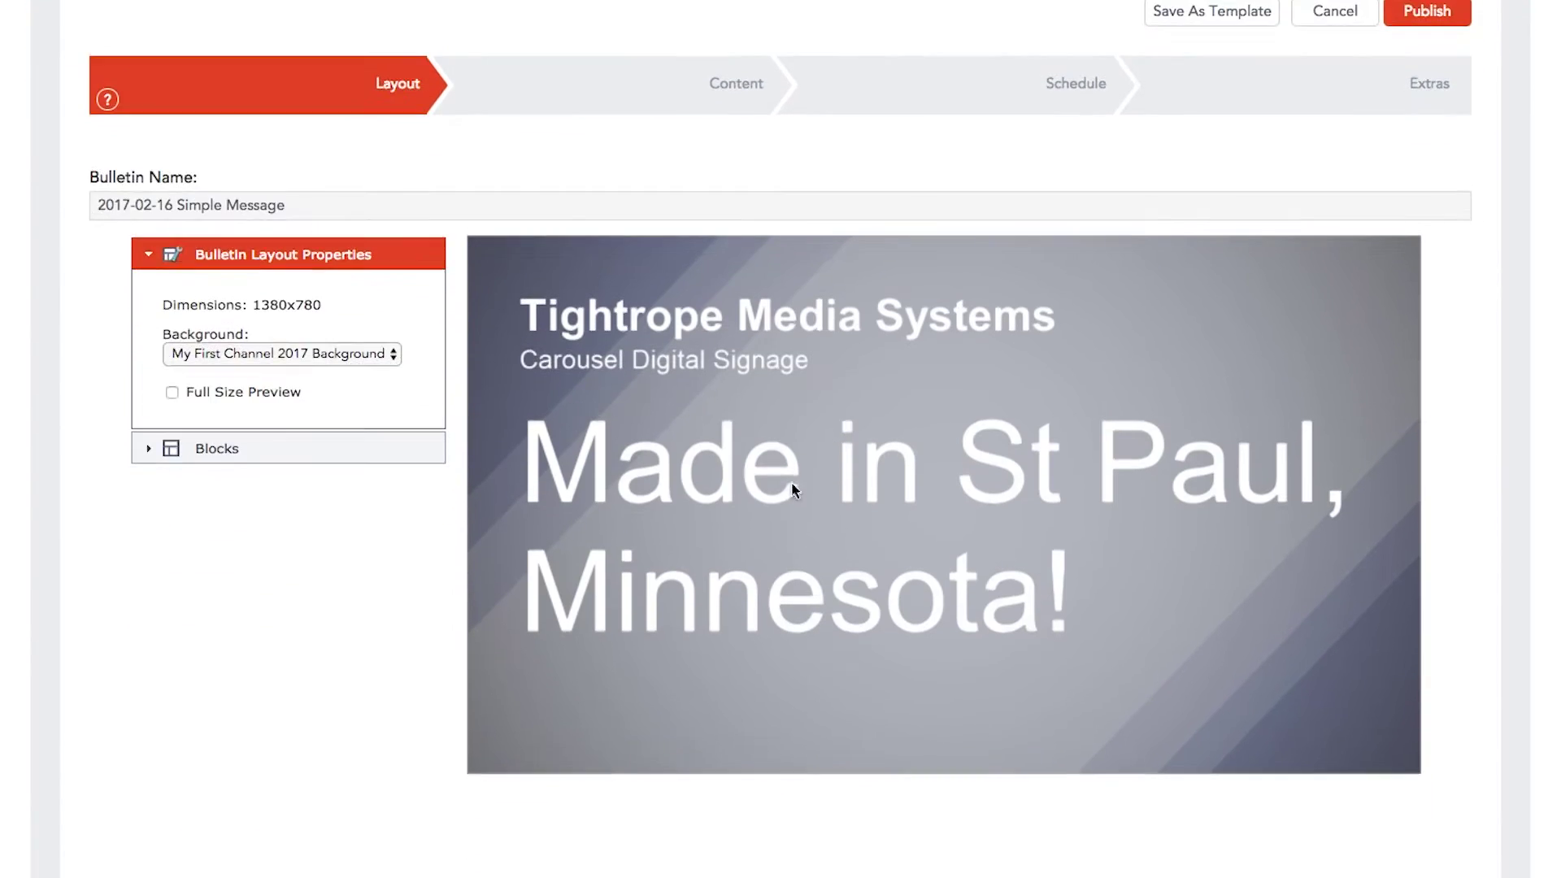
click(794, 484)
scroll(242, 595, down, 4)
click(242, 601)
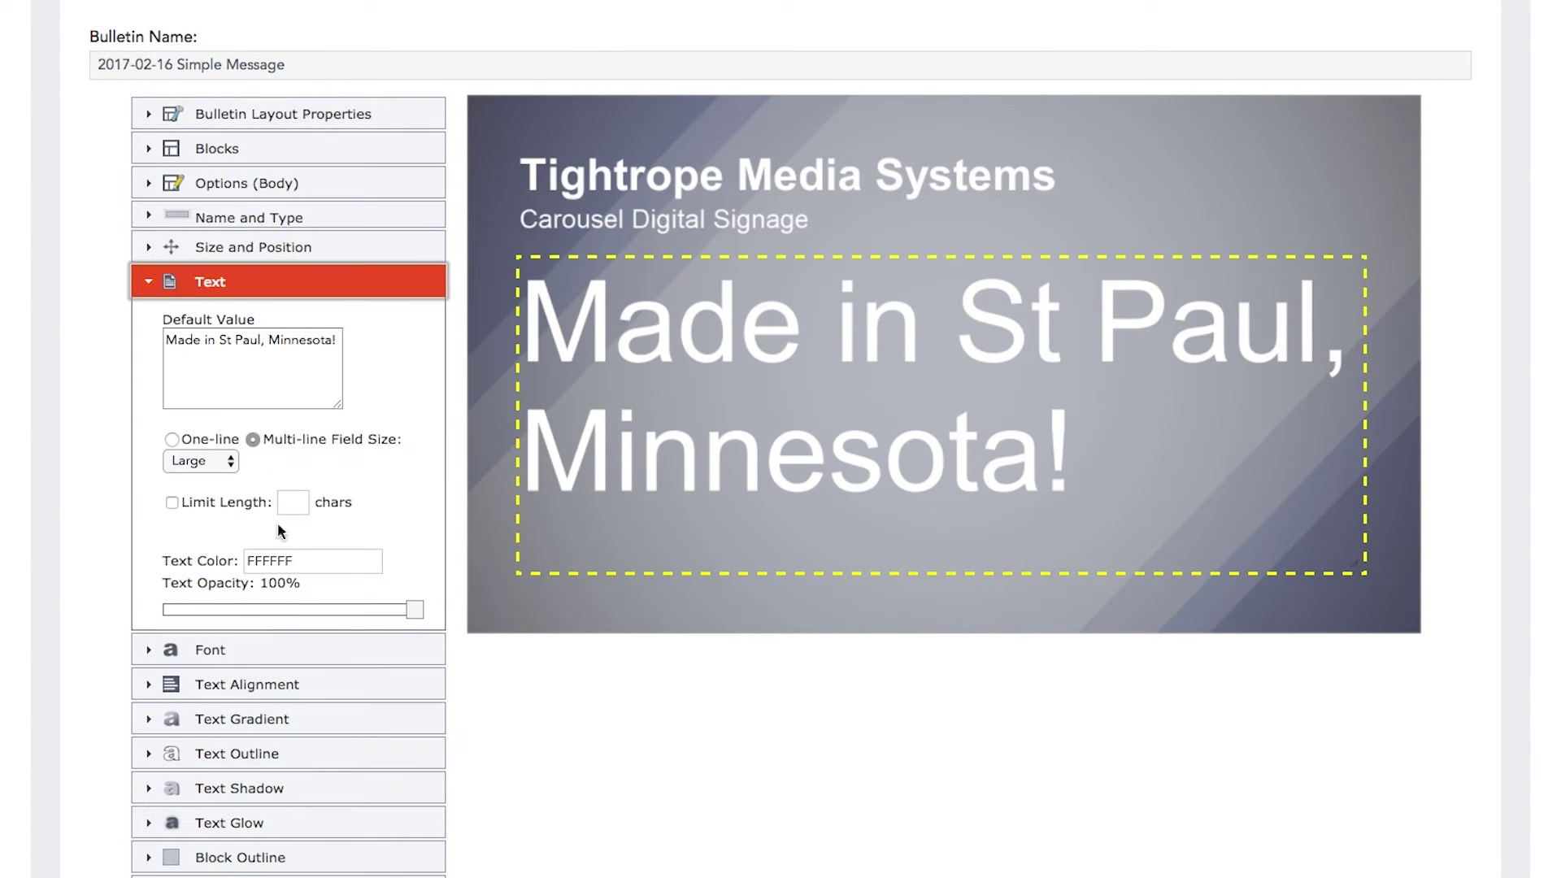
click(292, 560)
key(BackSpace)
key(BackSpace)
key(BackSpace)
key(BackSpace)
text(0000)
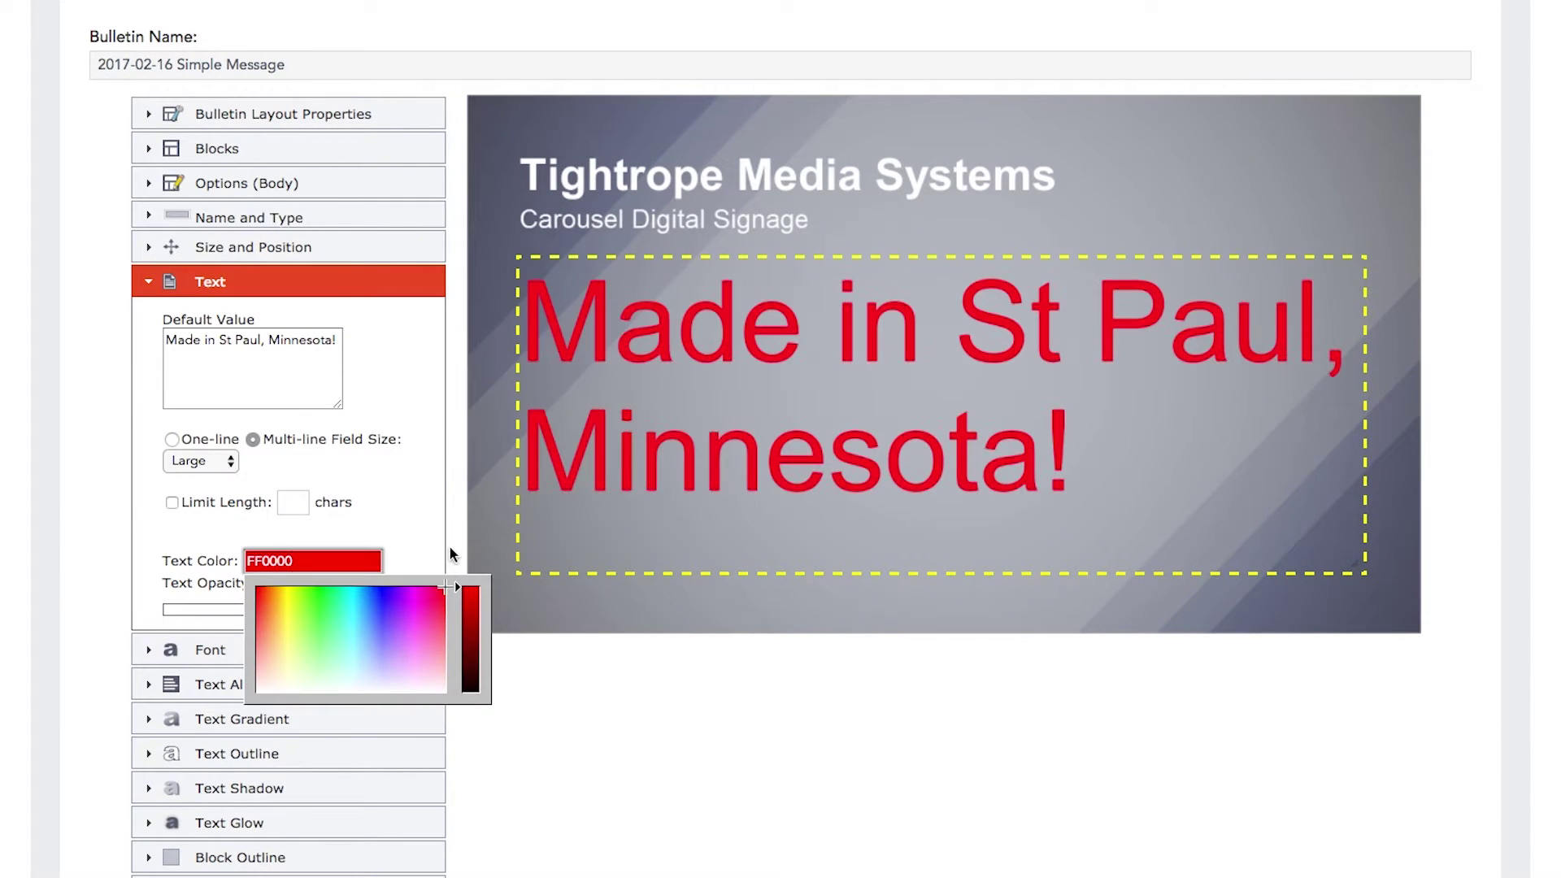
click(413, 479)
Step: Set the body text font to Times New Roman
click(275, 657)
click(280, 374)
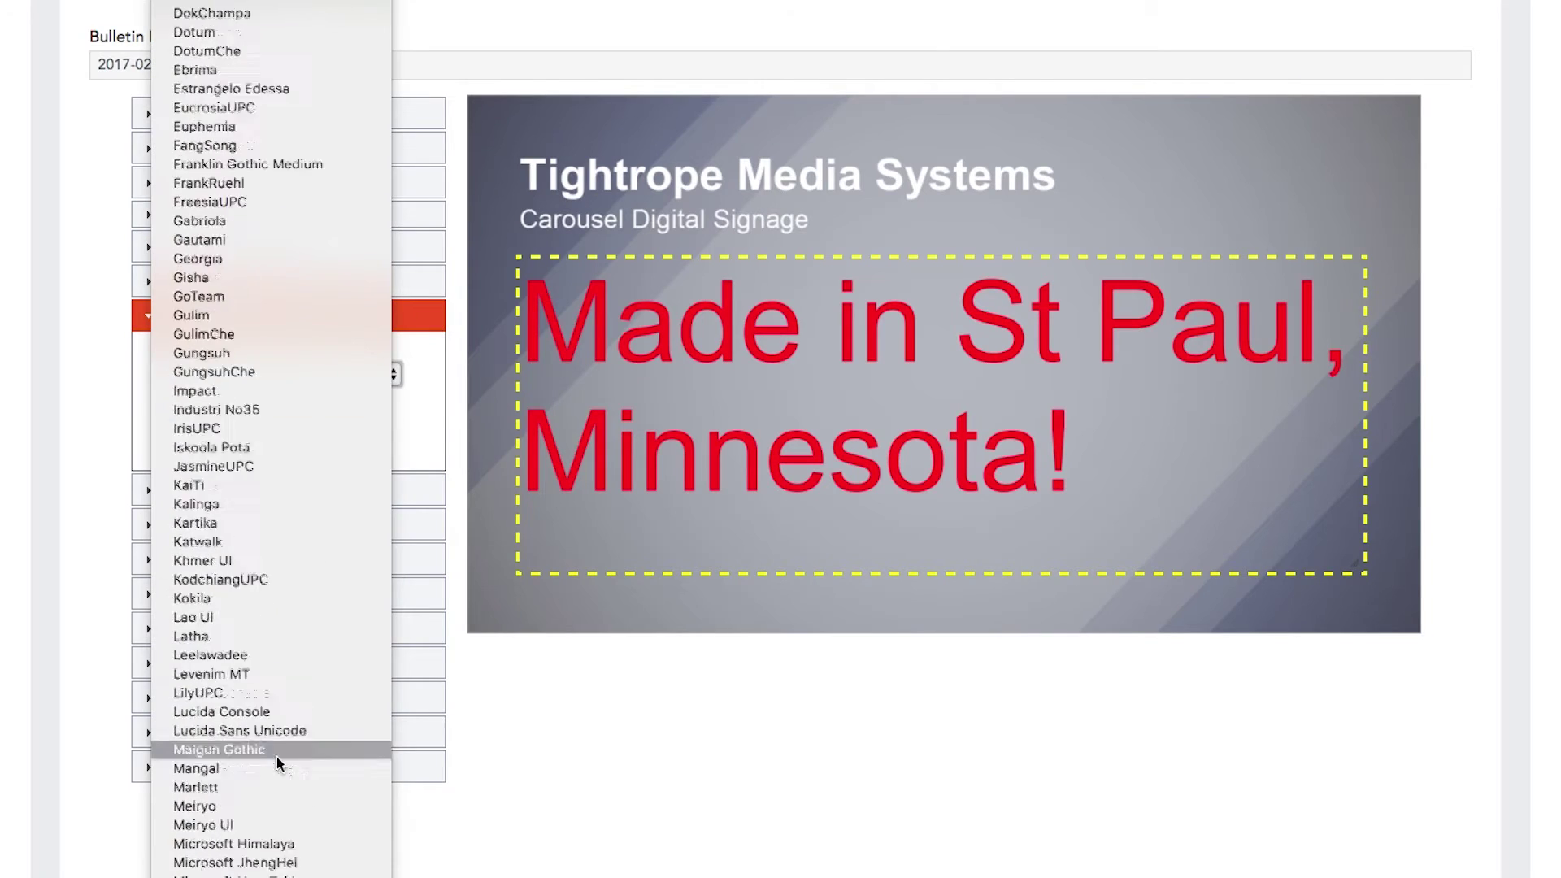
key(Escape)
Step: Centre the body text horizontally and vertically and add a text shadow
click(247, 491)
click(203, 424)
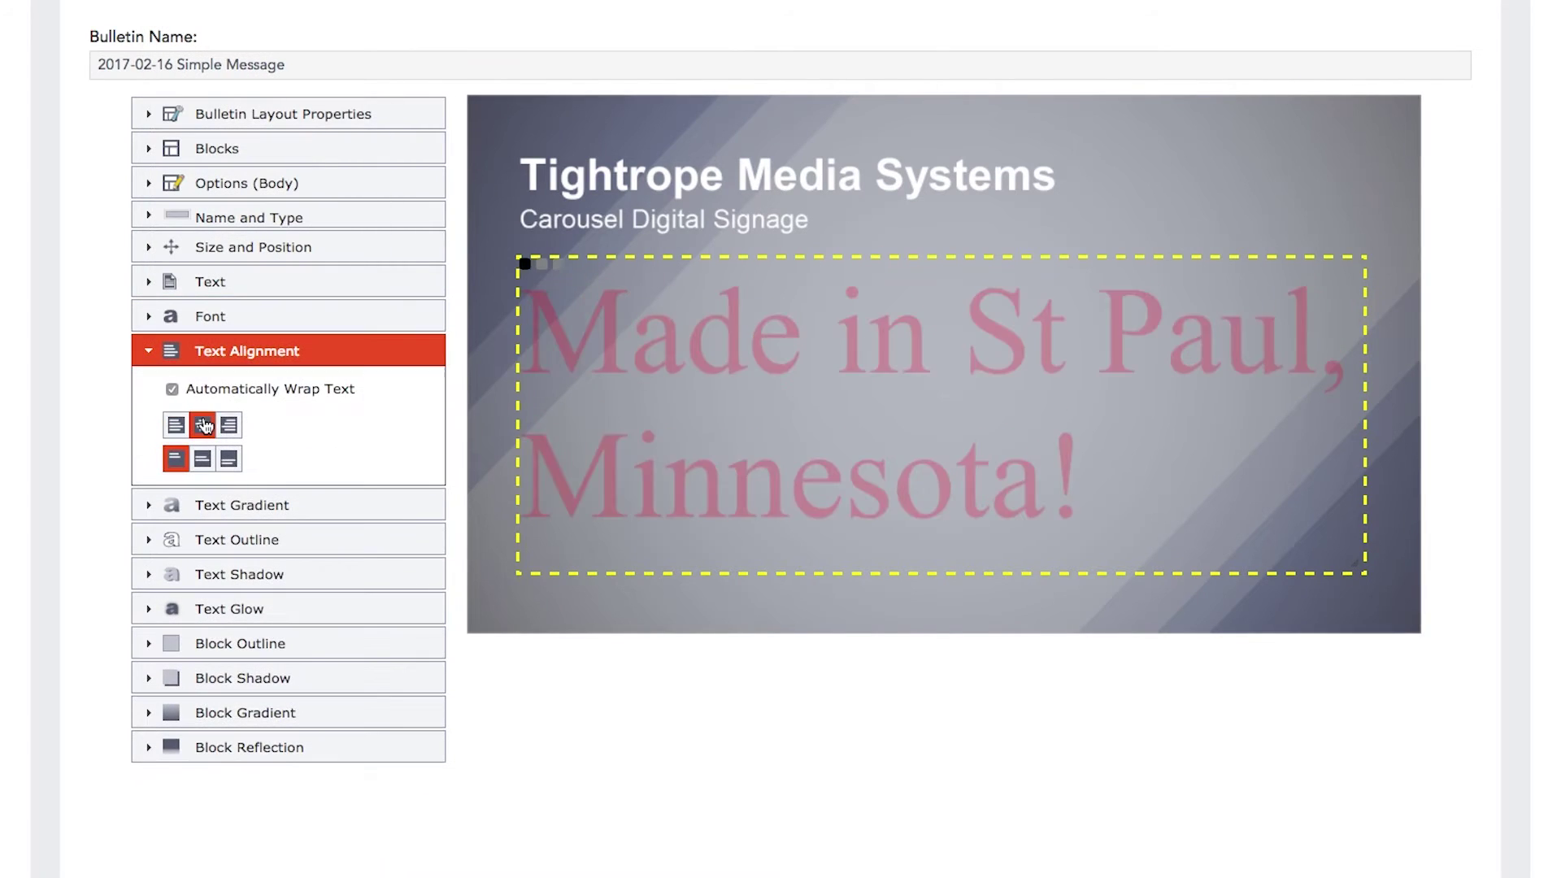
click(205, 456)
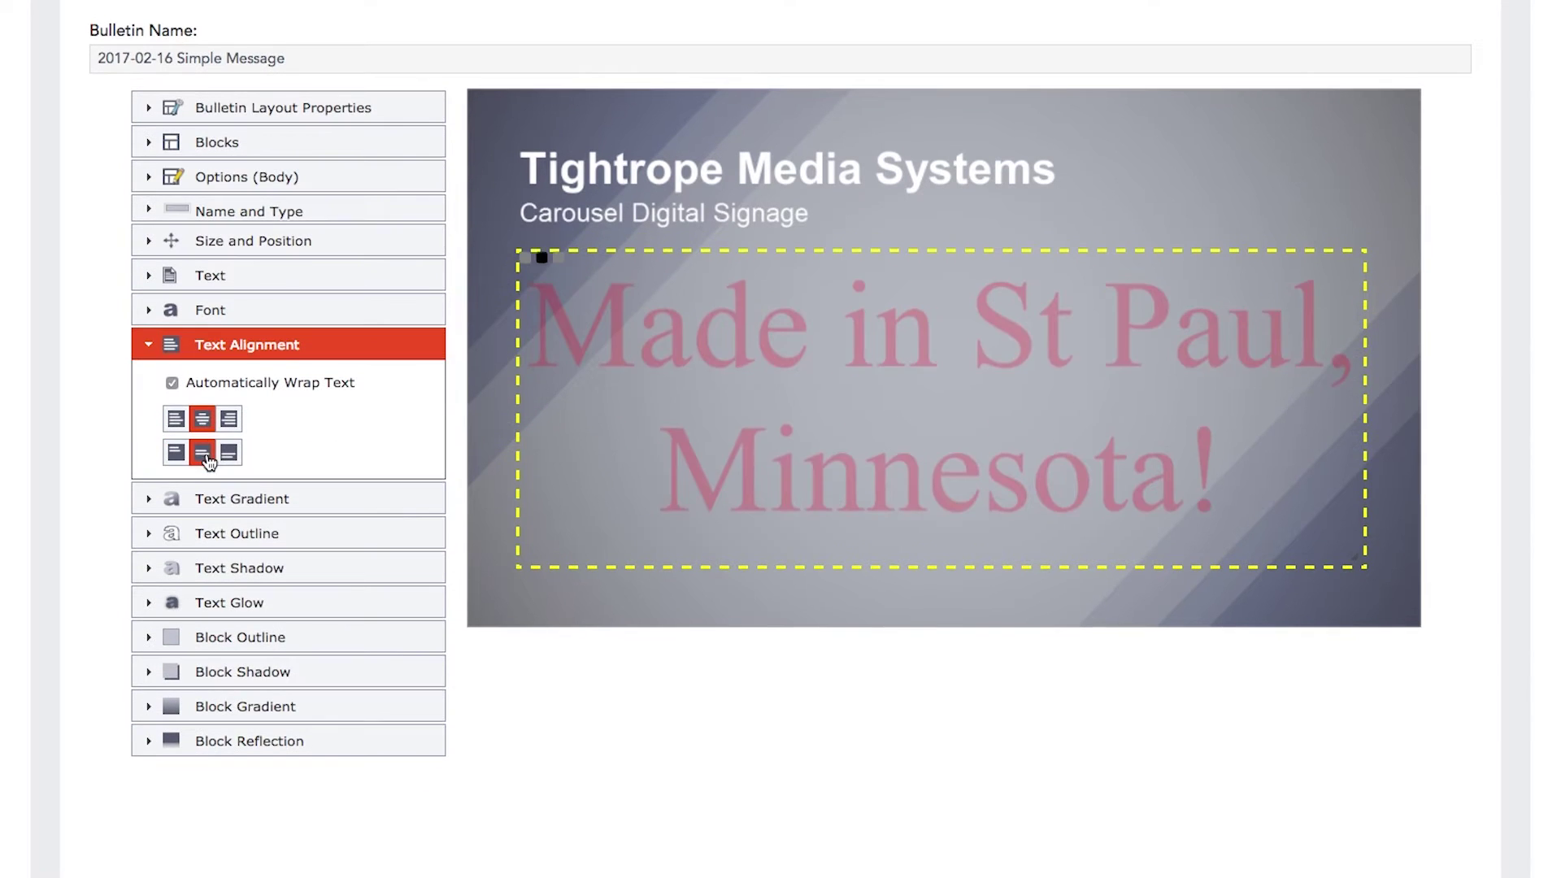
click(244, 569)
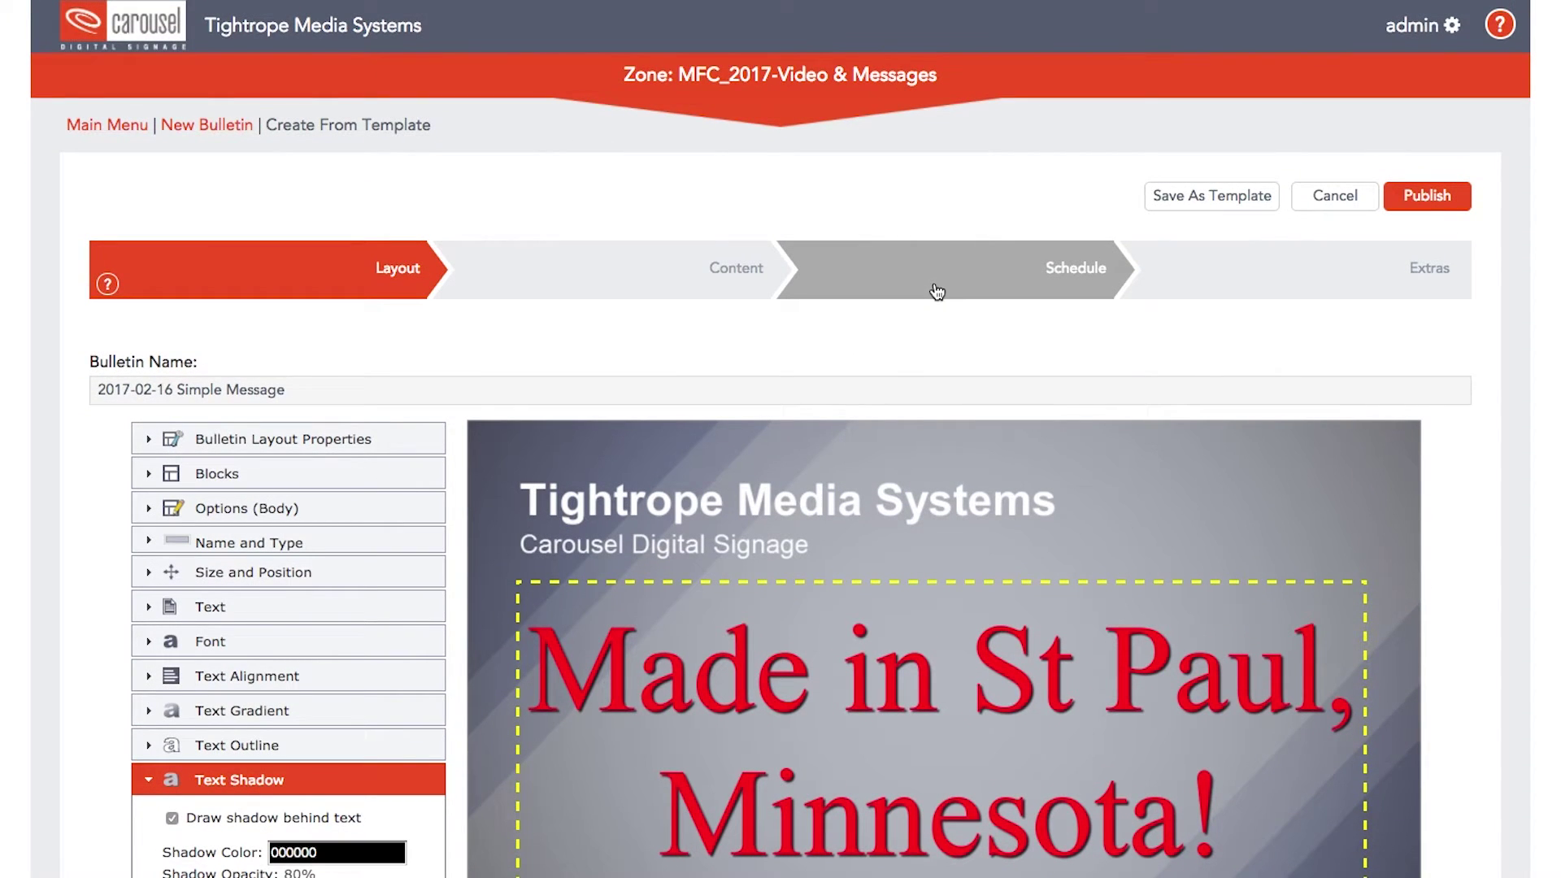
click(937, 291)
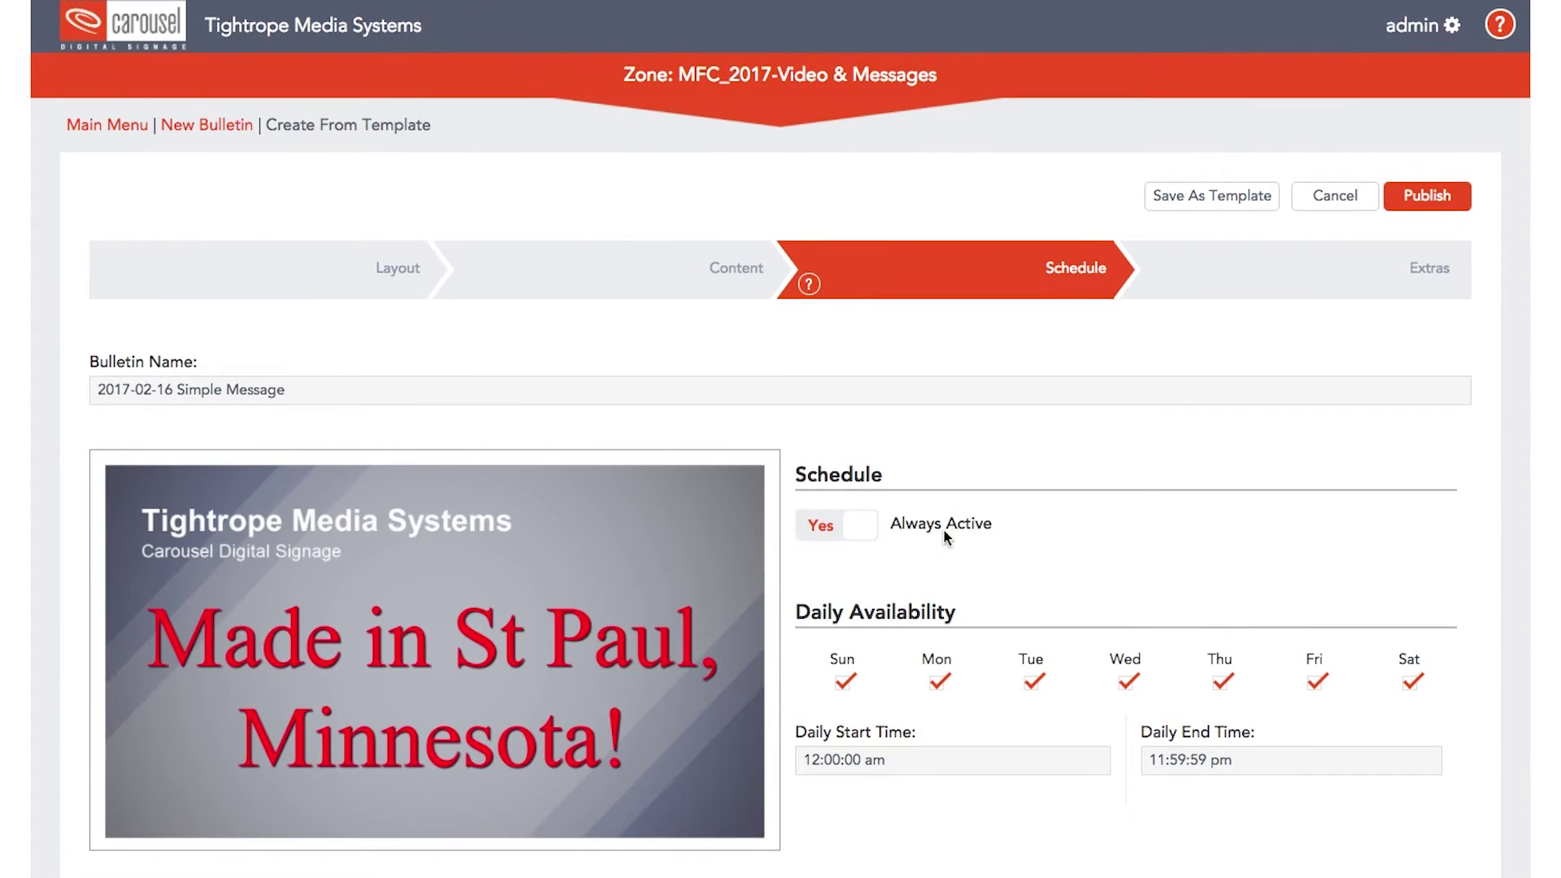
Step: Leave the schedule's Always Active toggle at Yes after briefly switching it off
click(860, 533)
scroll(1026, 505, down, 1)
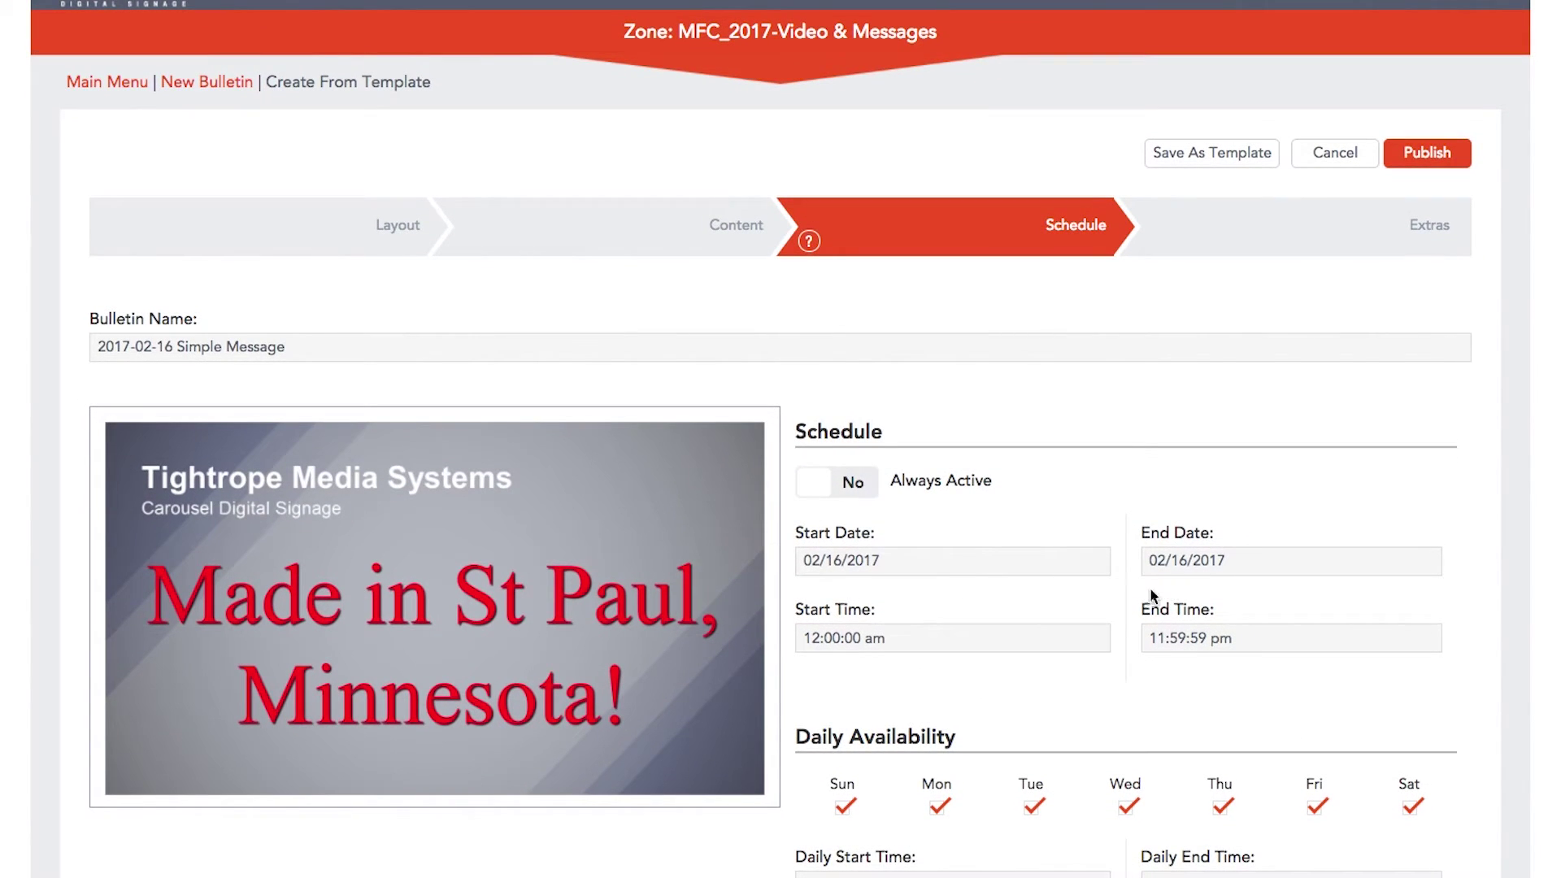
scroll(1115, 714, up, 1)
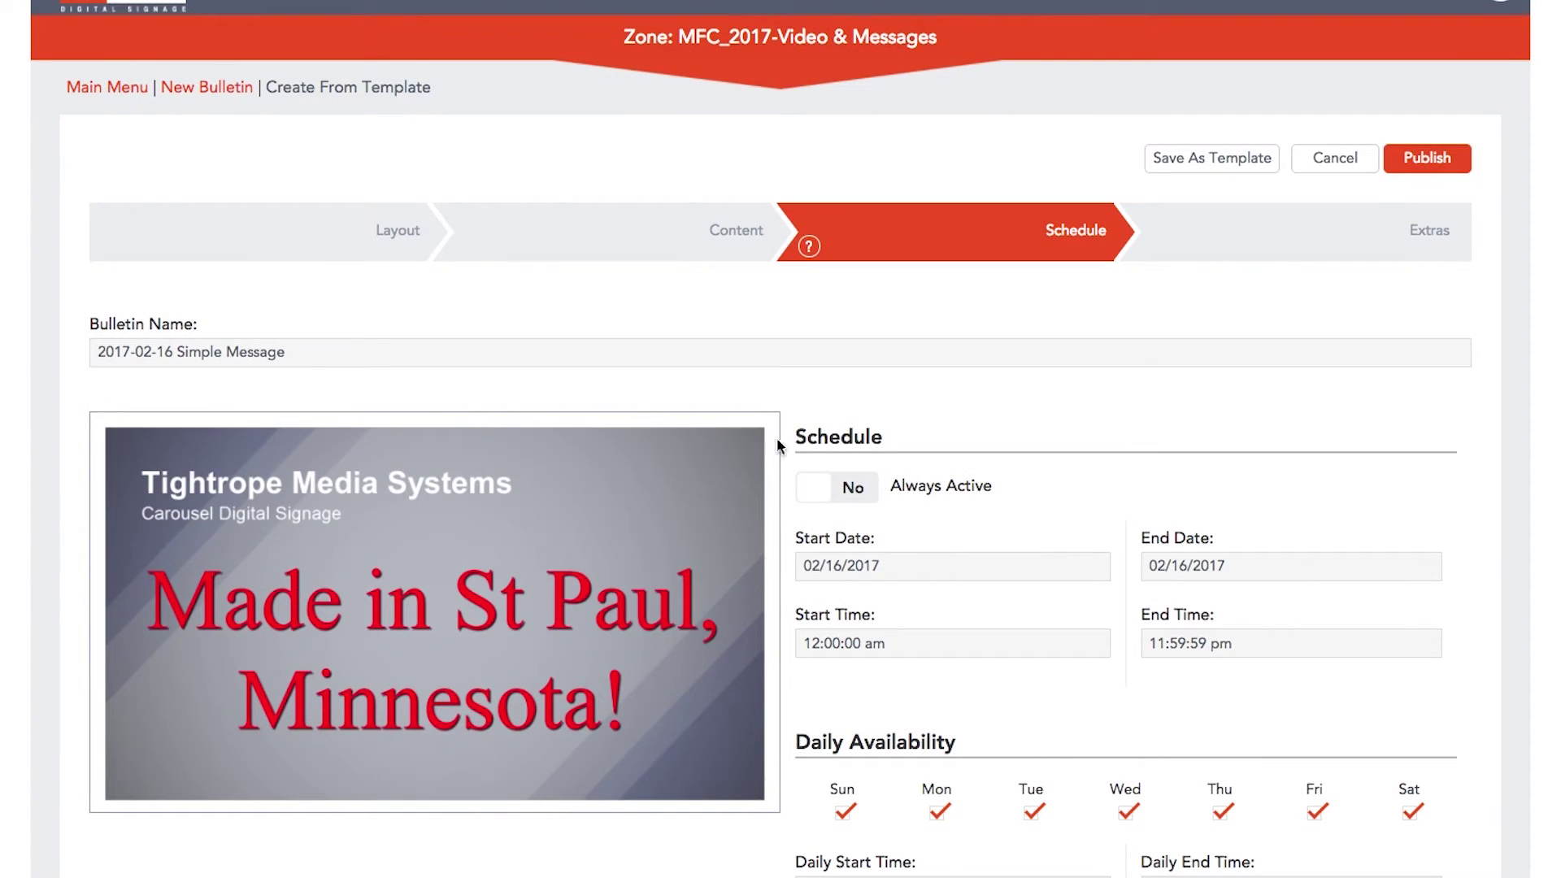
click(822, 490)
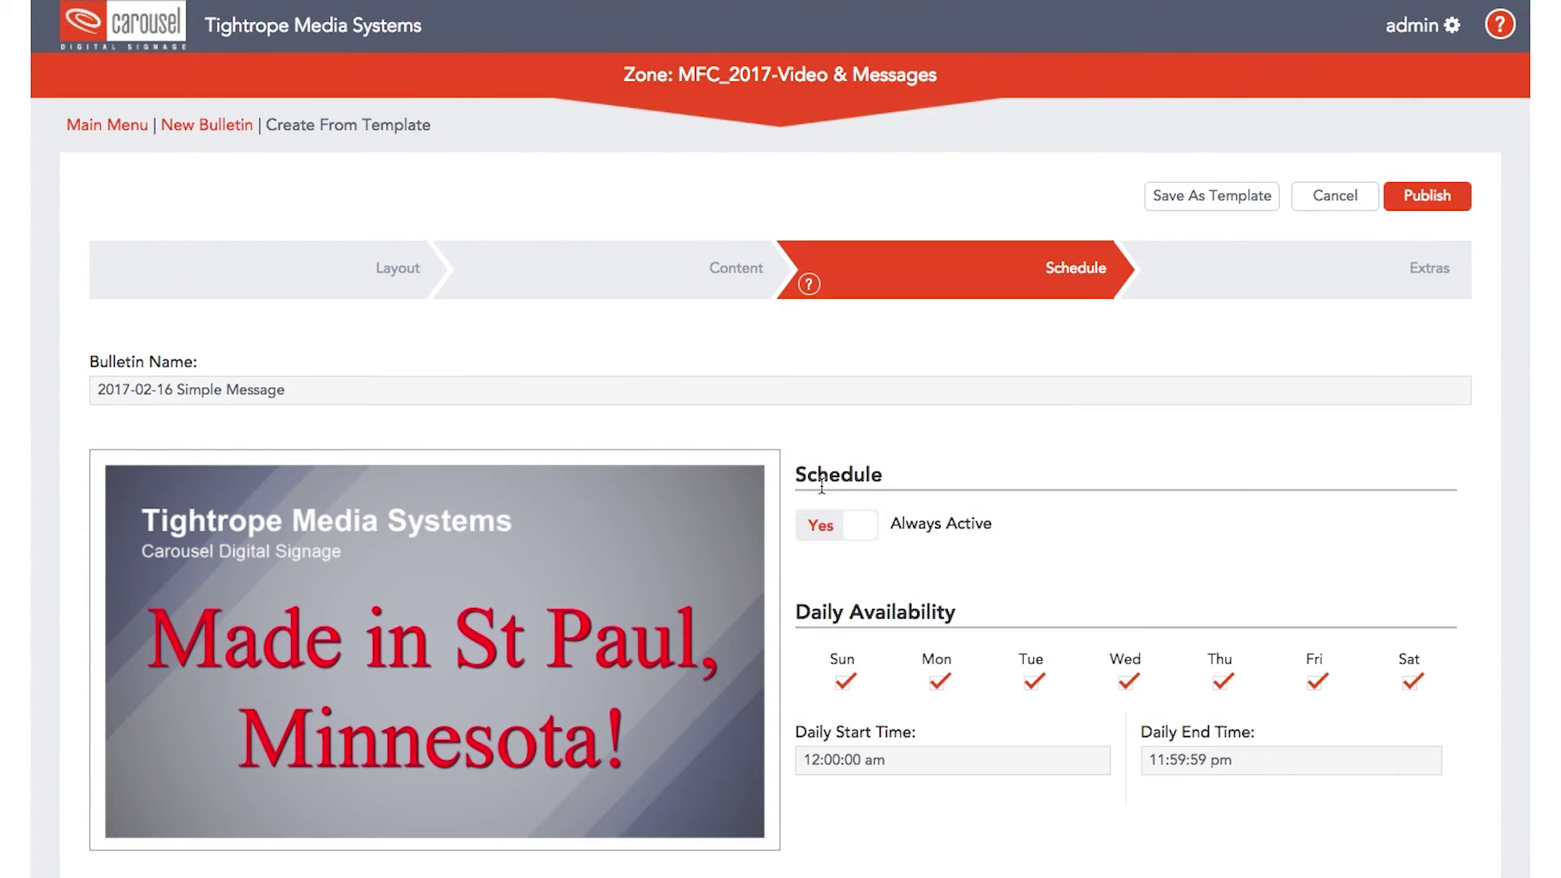
click(1228, 290)
Step: In Extras, keep 'Is this an alert?' off and dwell time system-decided
scroll(1130, 376, down, 3)
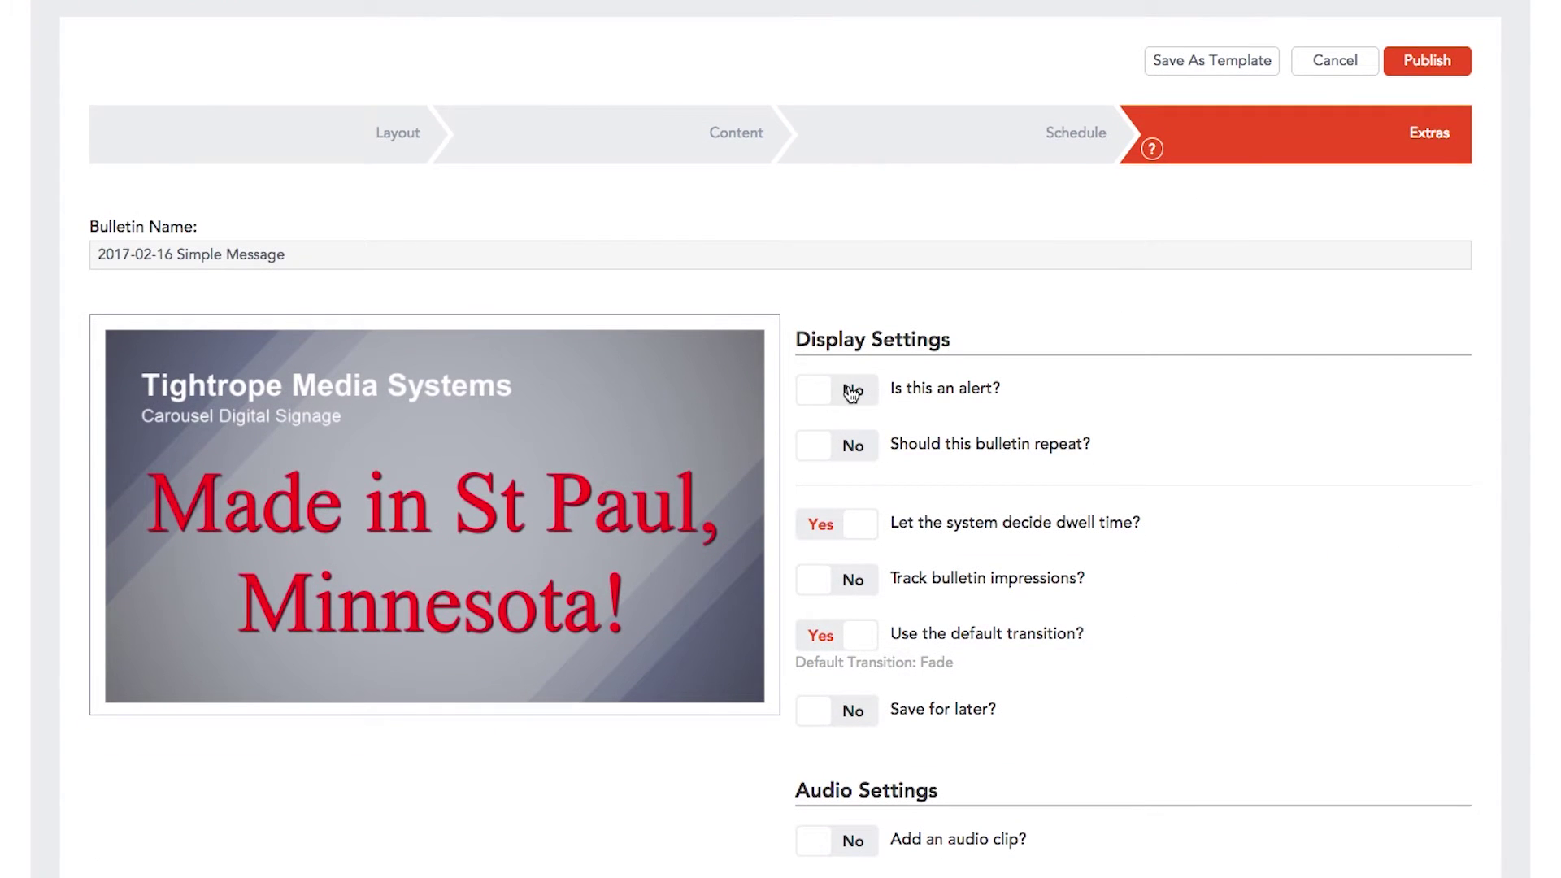
click(851, 394)
click(851, 394)
click(853, 536)
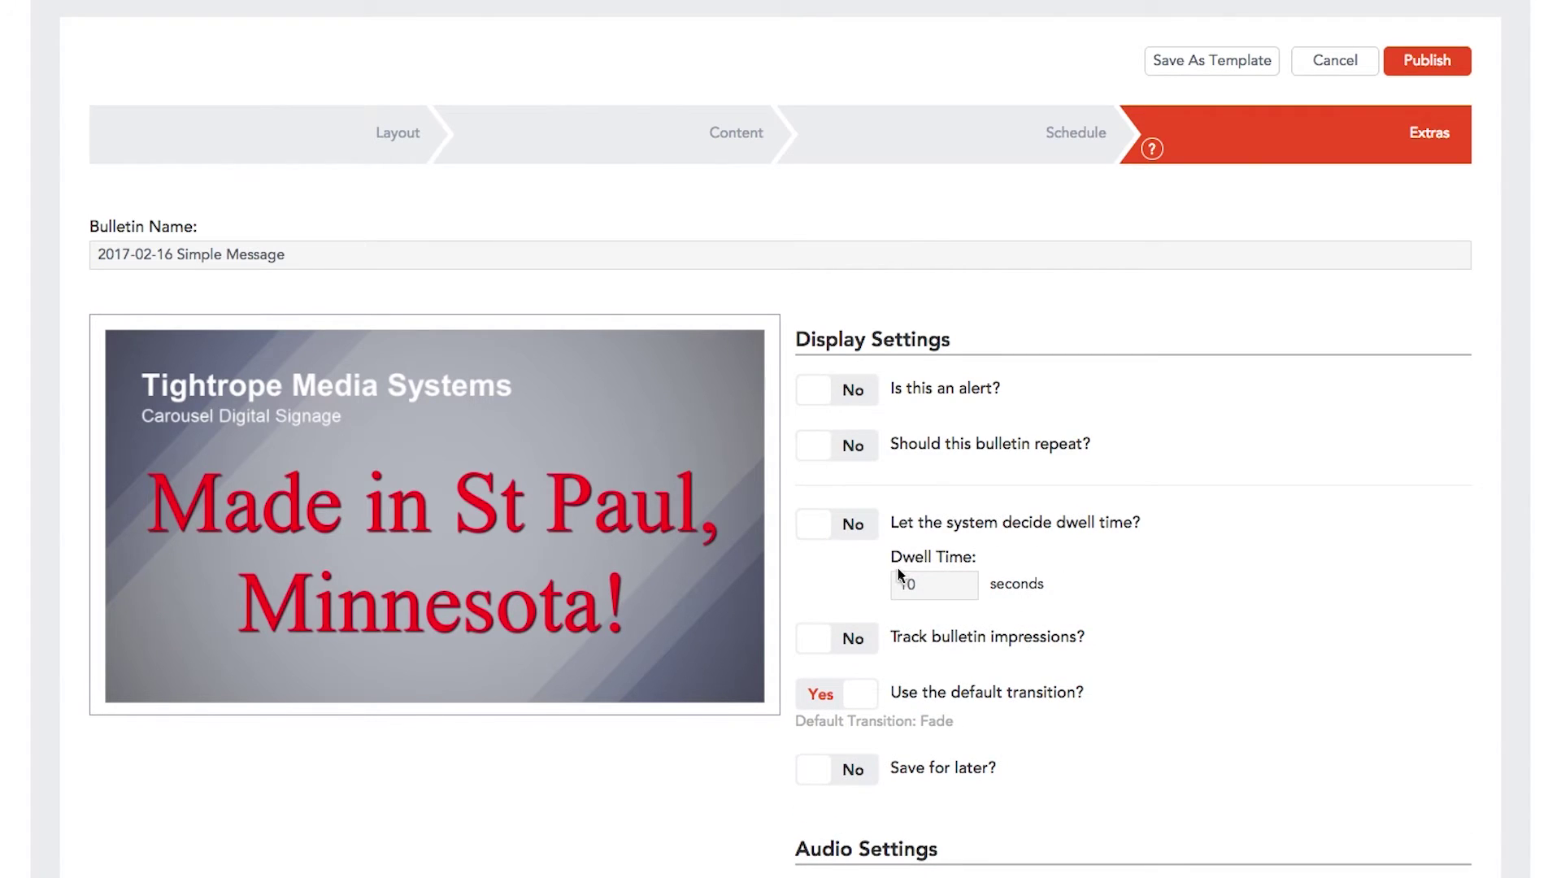
click(838, 523)
scroll(840, 520, down, 3)
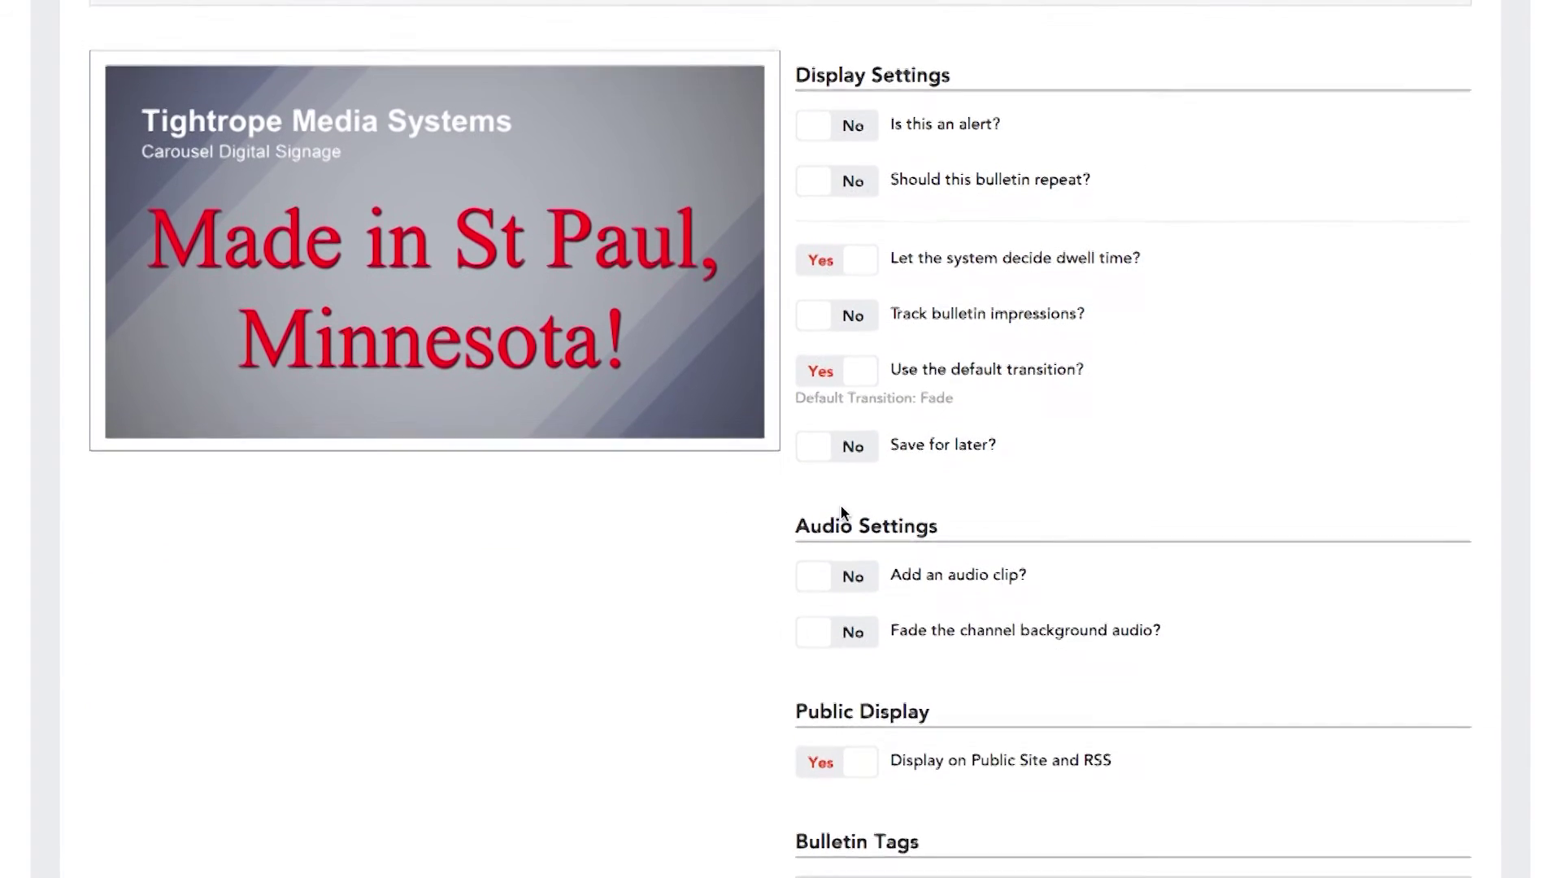
scroll(841, 512, up, 5)
Step: Recheck the Content and Layout steps, then publish the Simple Message bulletin
click(655, 290)
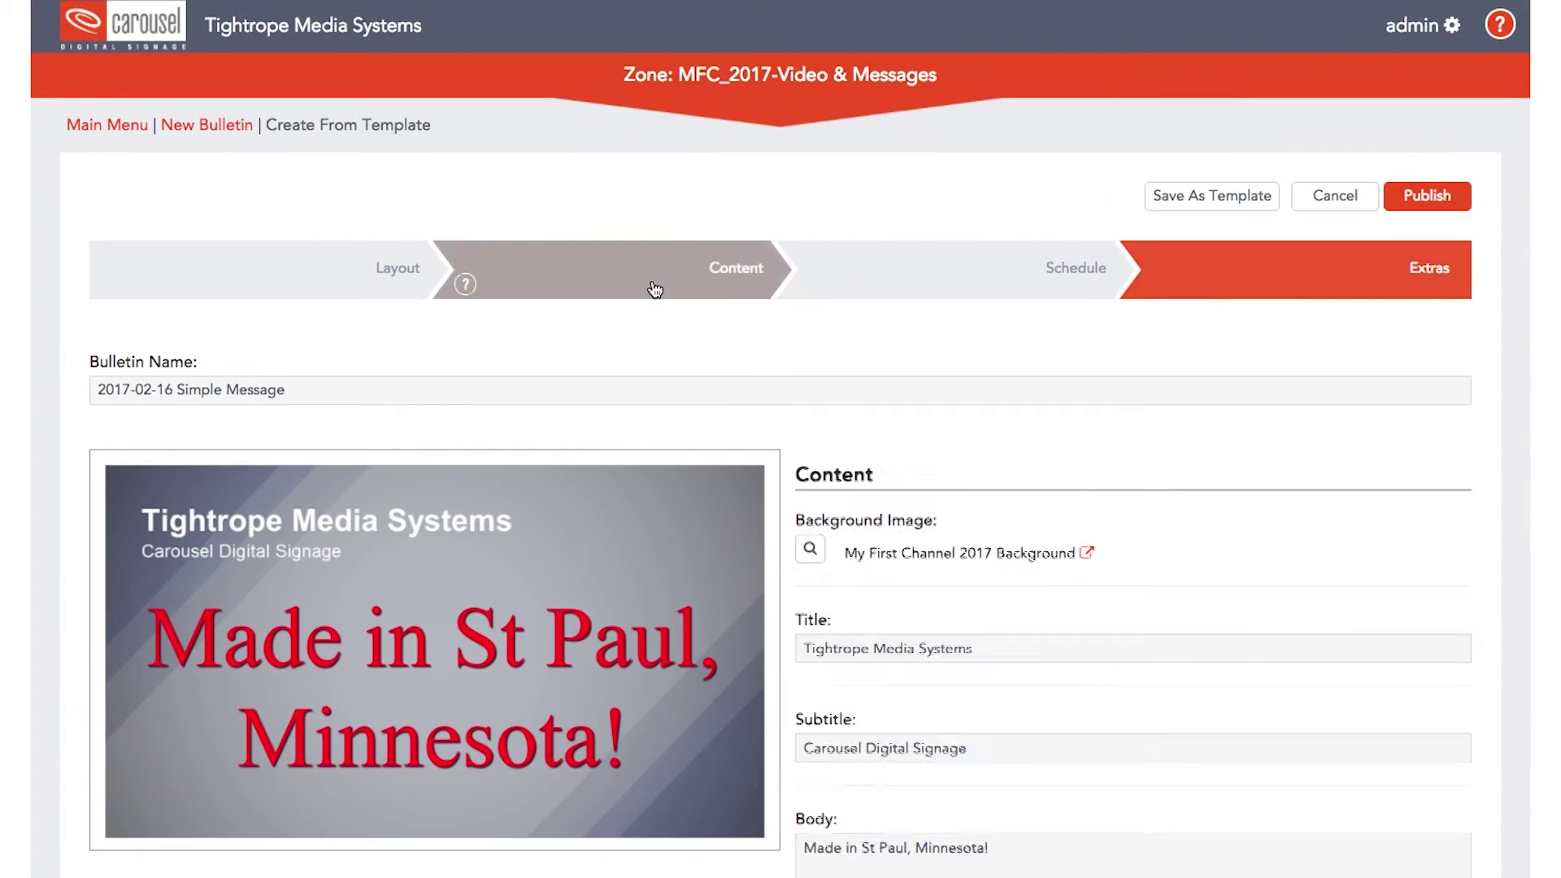
click(330, 289)
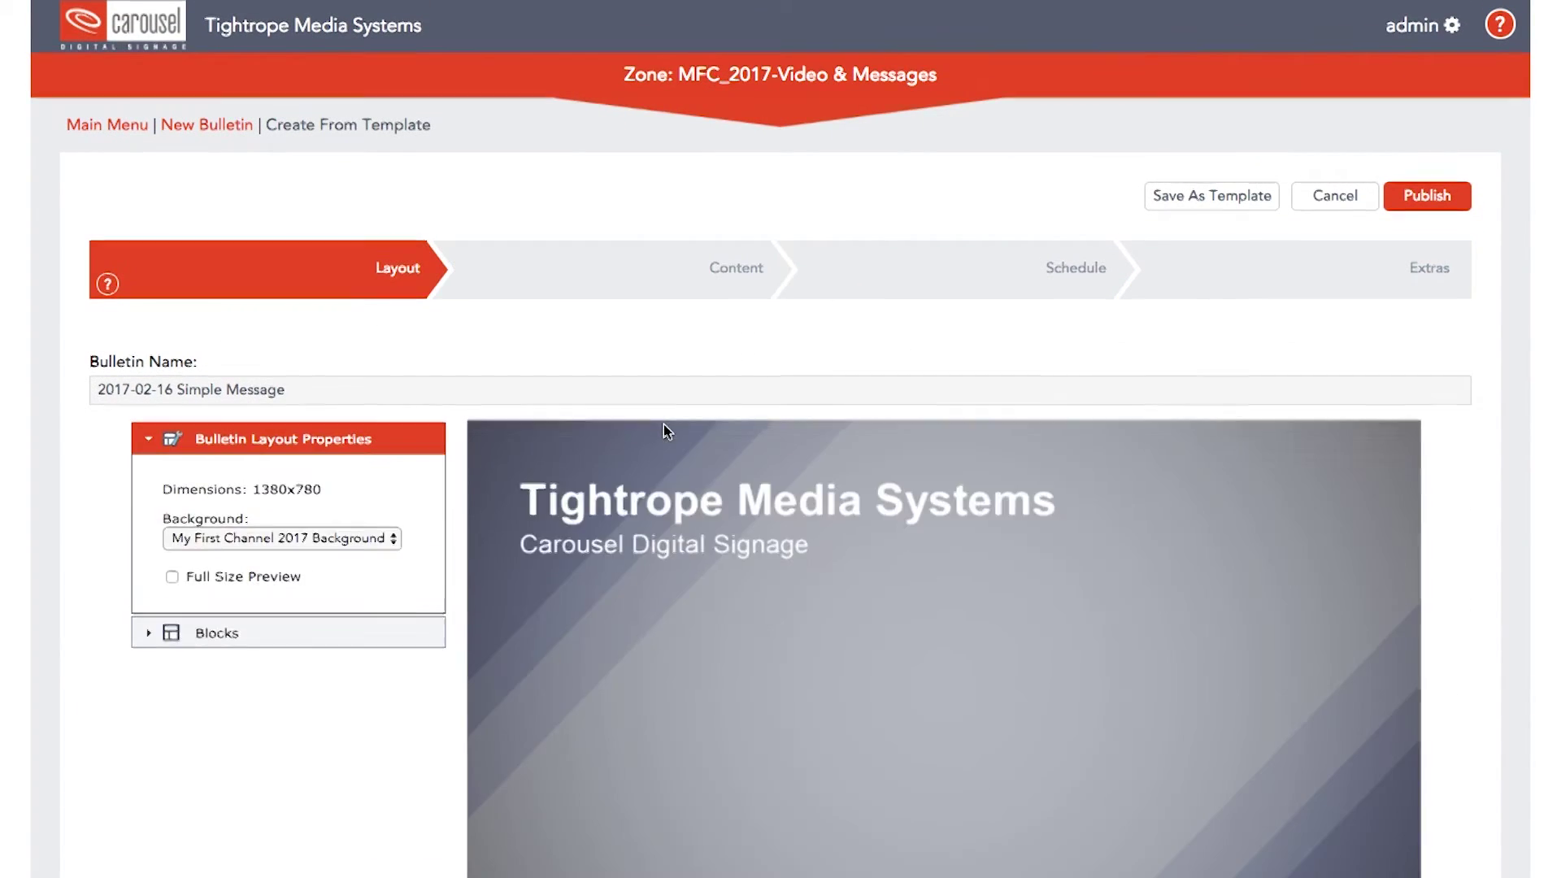
scroll(663, 425, down, 3)
scroll(664, 424, up, 3)
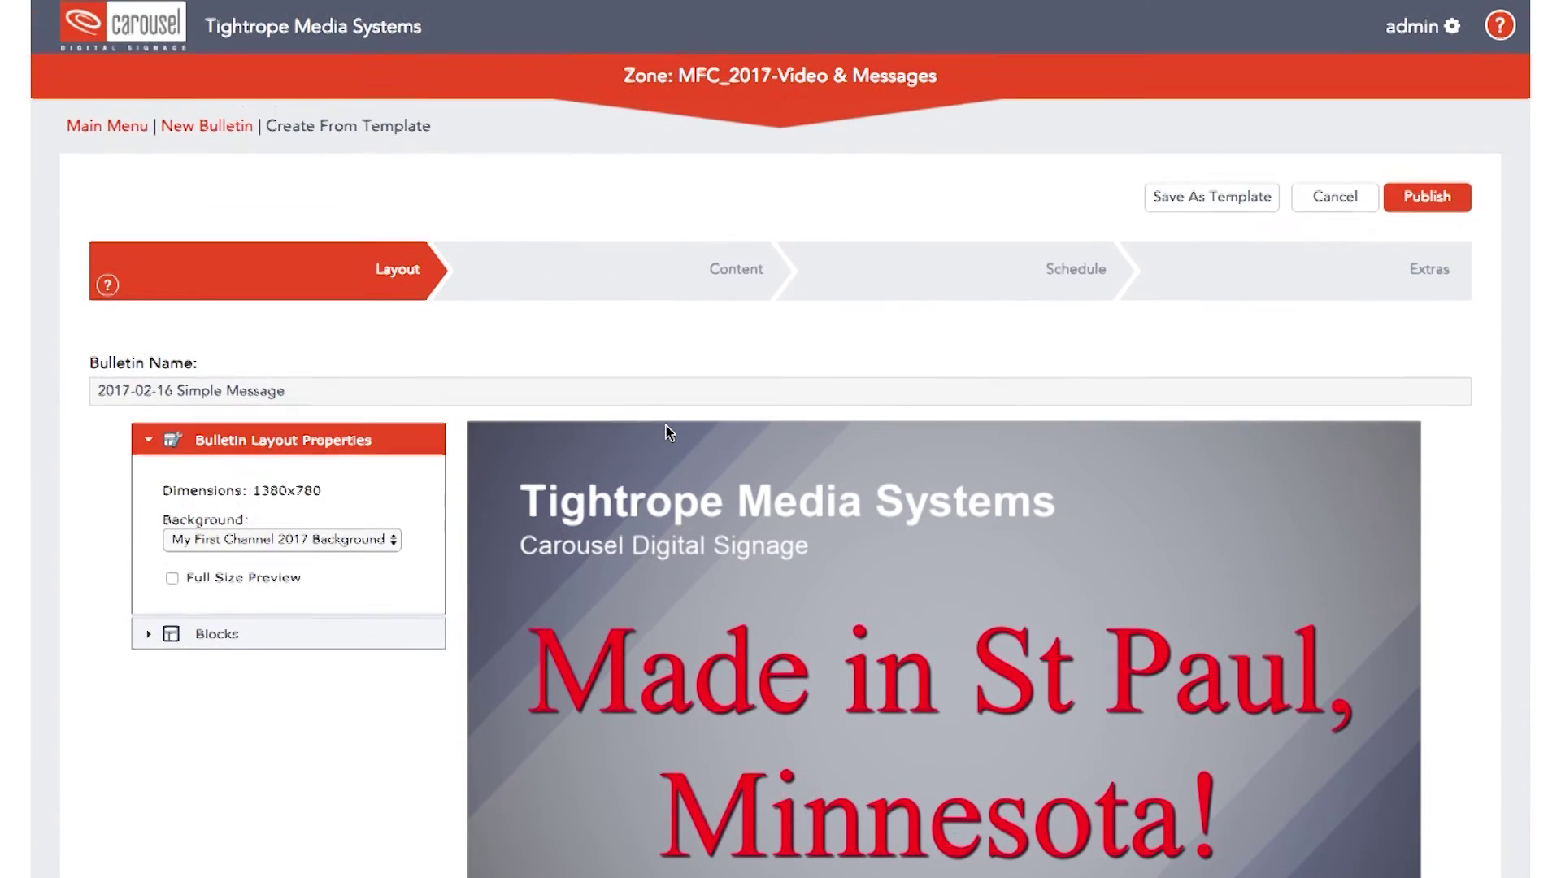
click(1427, 198)
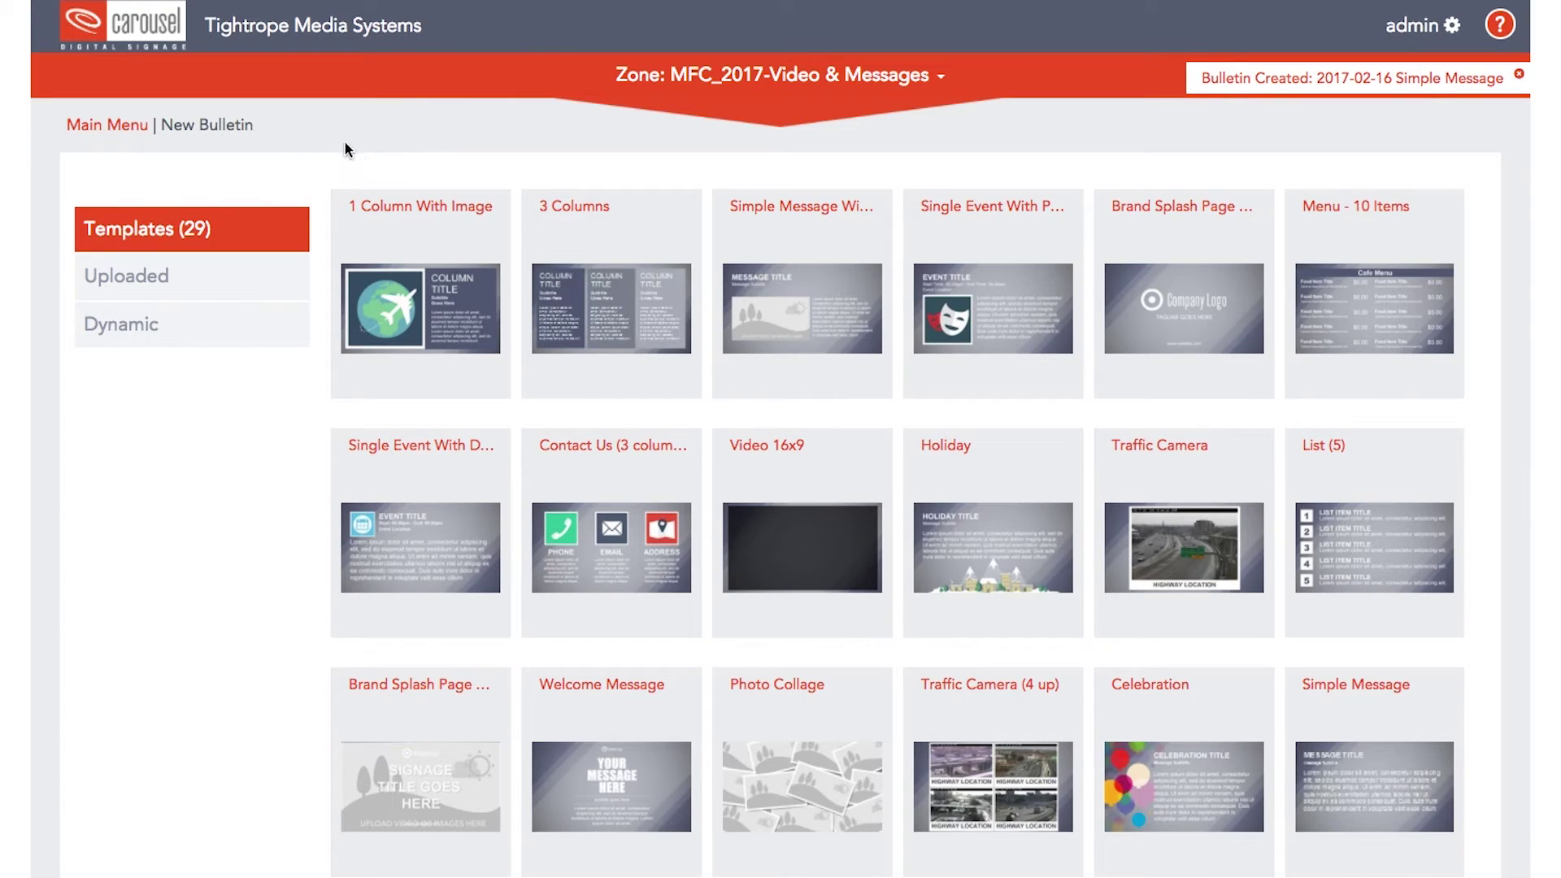
click(136, 284)
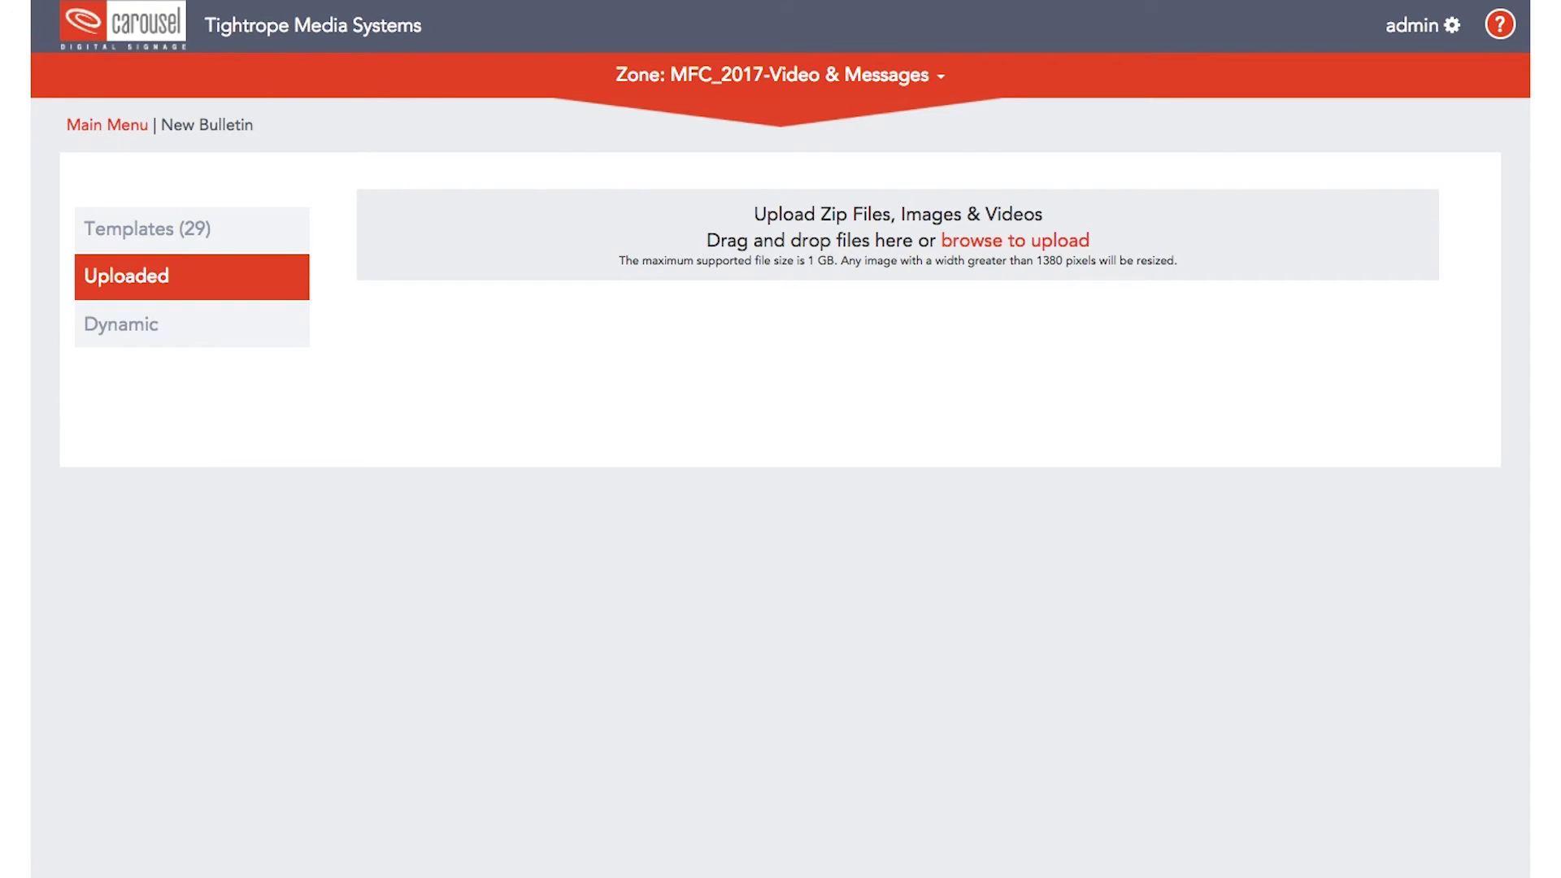
Step: Drop an image file into the upload zone to create Uploaded Bulletin
drag(269, 280, 719, 240)
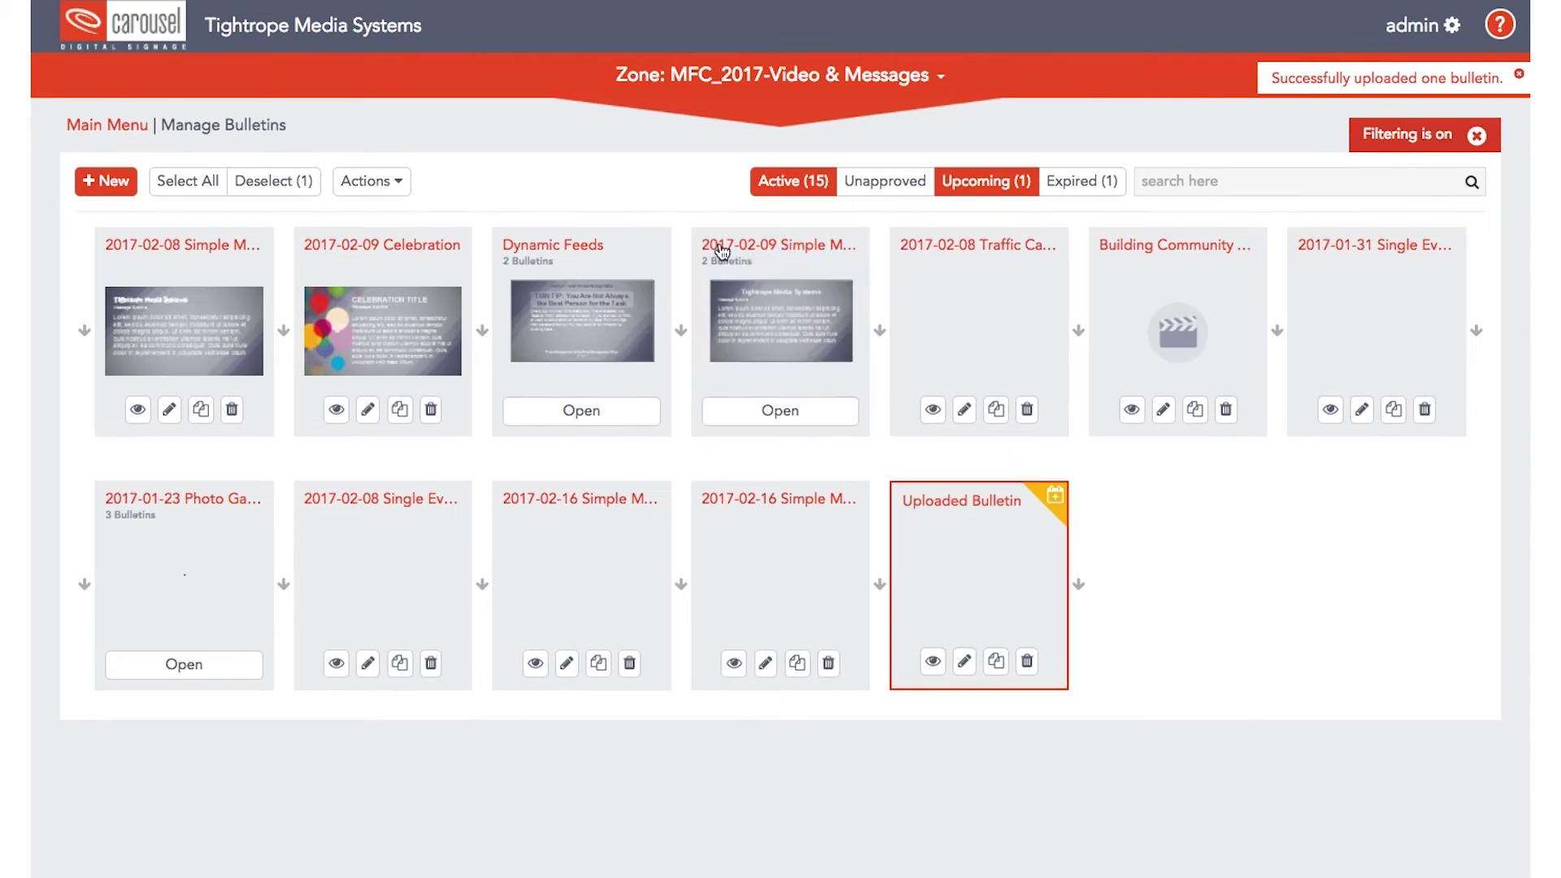
click(965, 661)
Step: Review Uploaded Bulletin's Extras settings and publish it
click(880, 272)
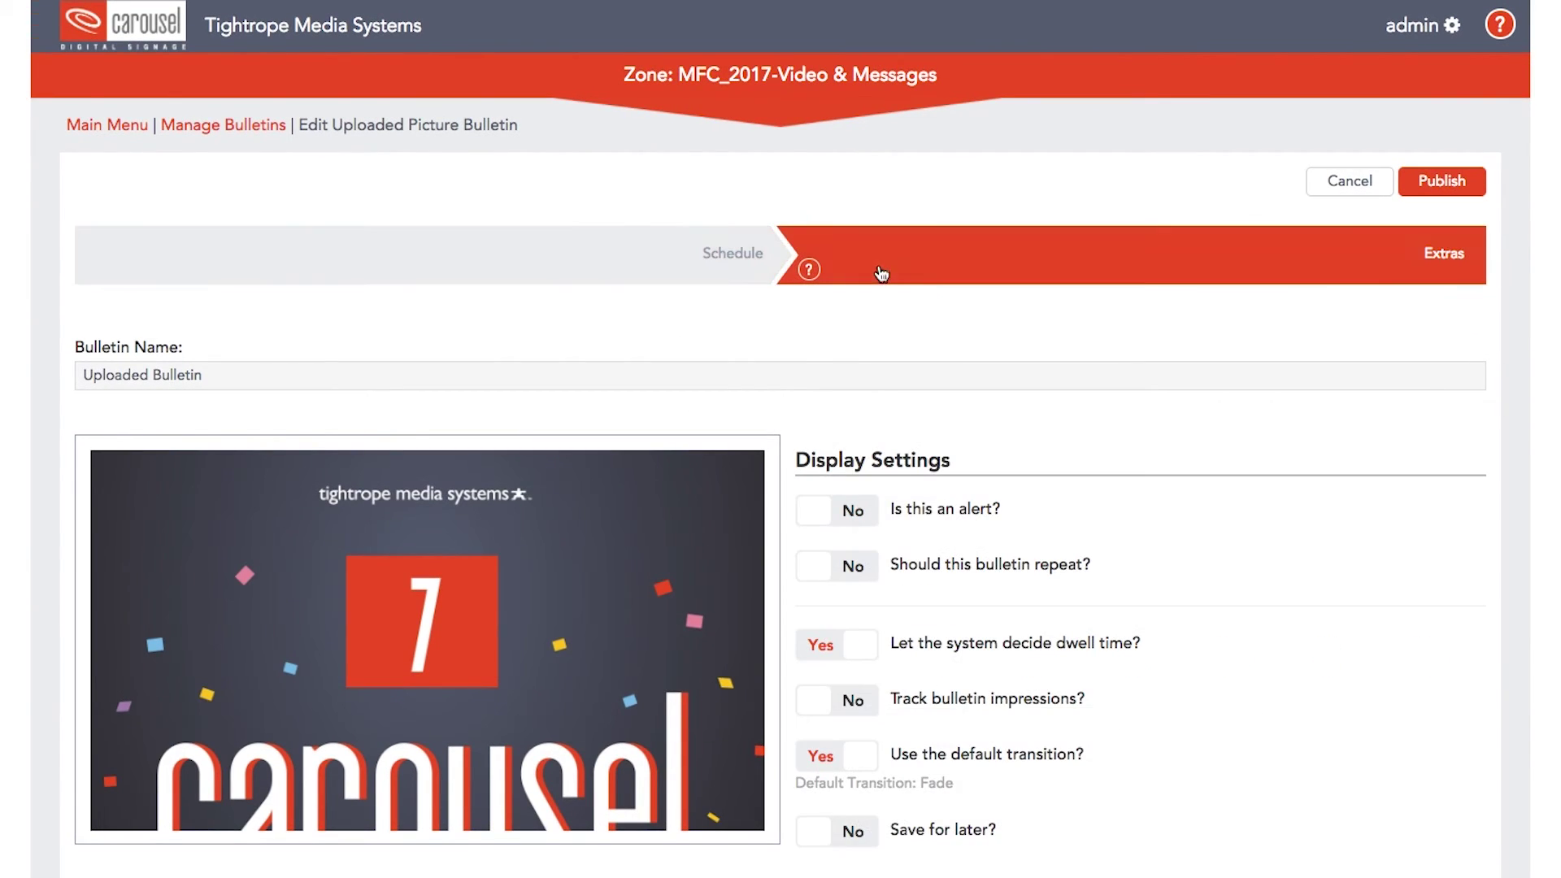
scroll(964, 348, down, 2)
scroll(963, 343, up, 2)
scroll(972, 341, down, 2)
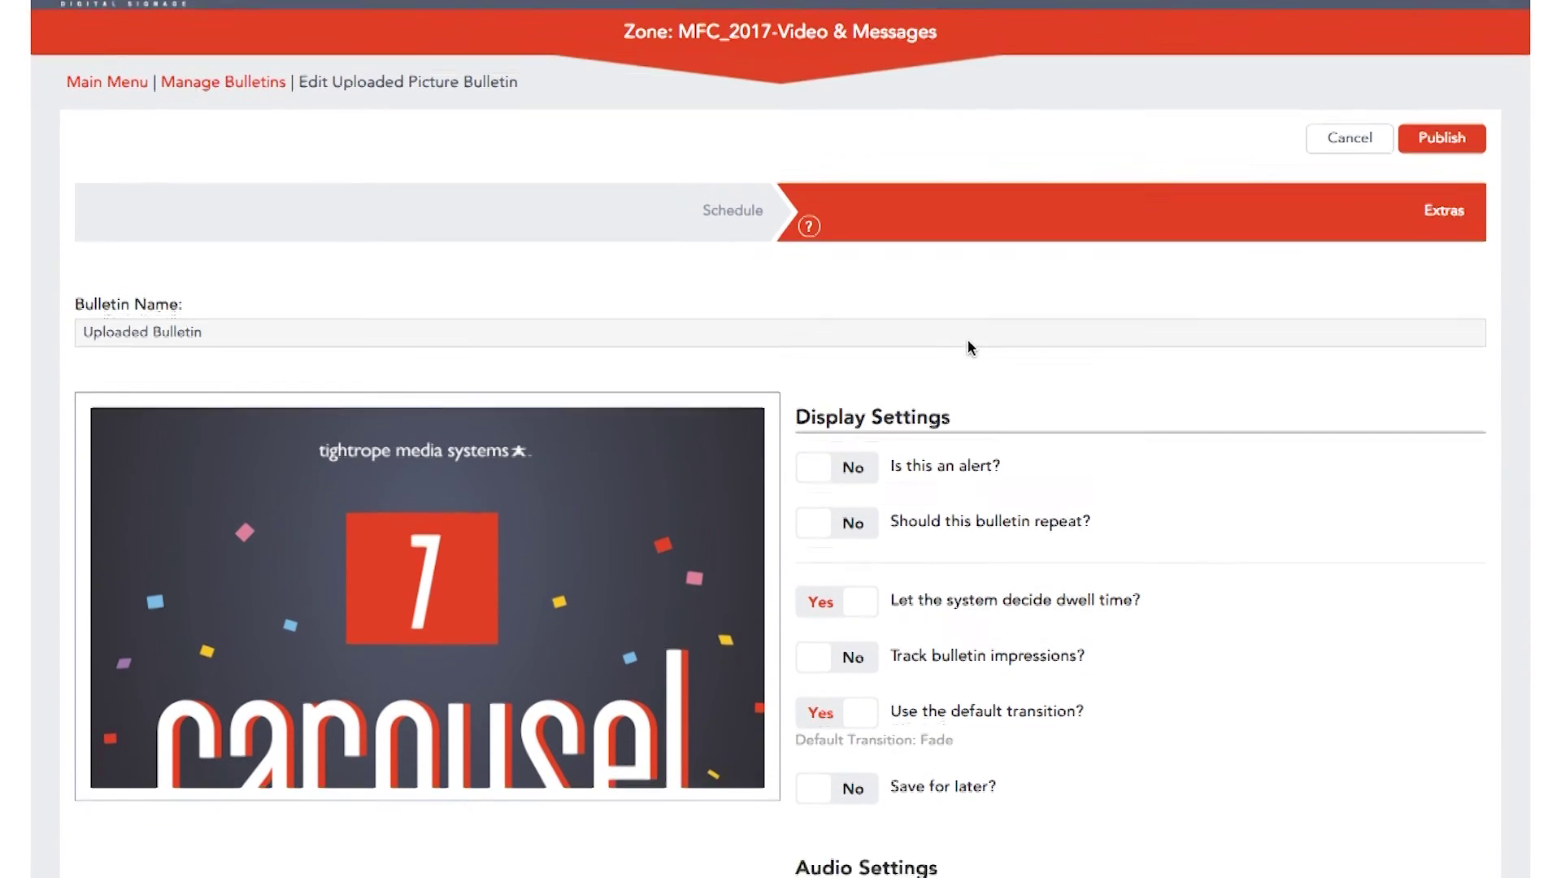
scroll(972, 341, up, 2)
click(1444, 184)
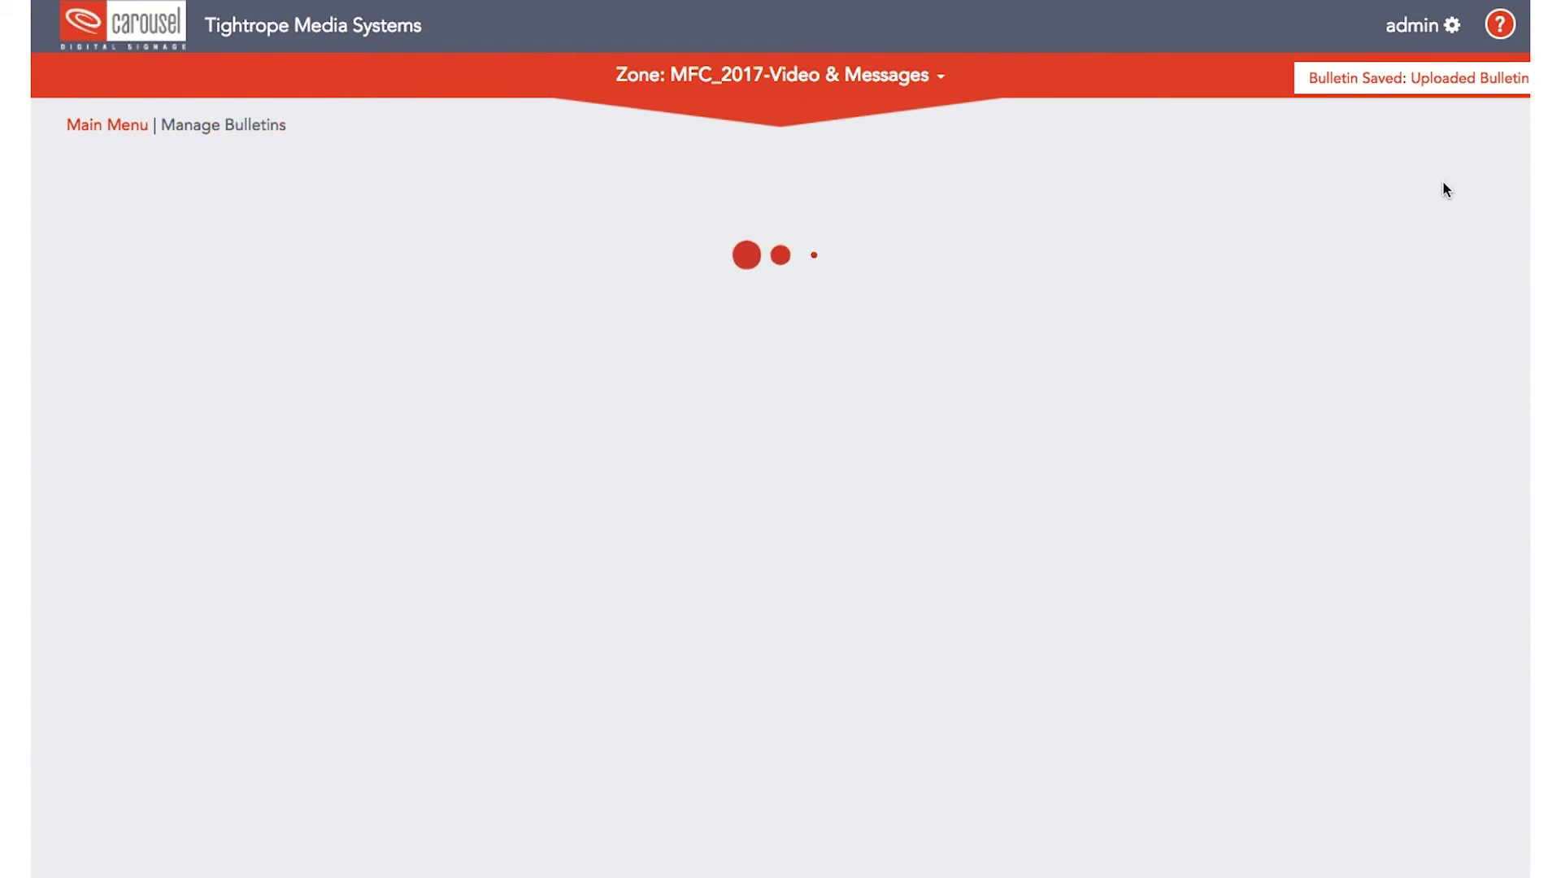
click(106, 180)
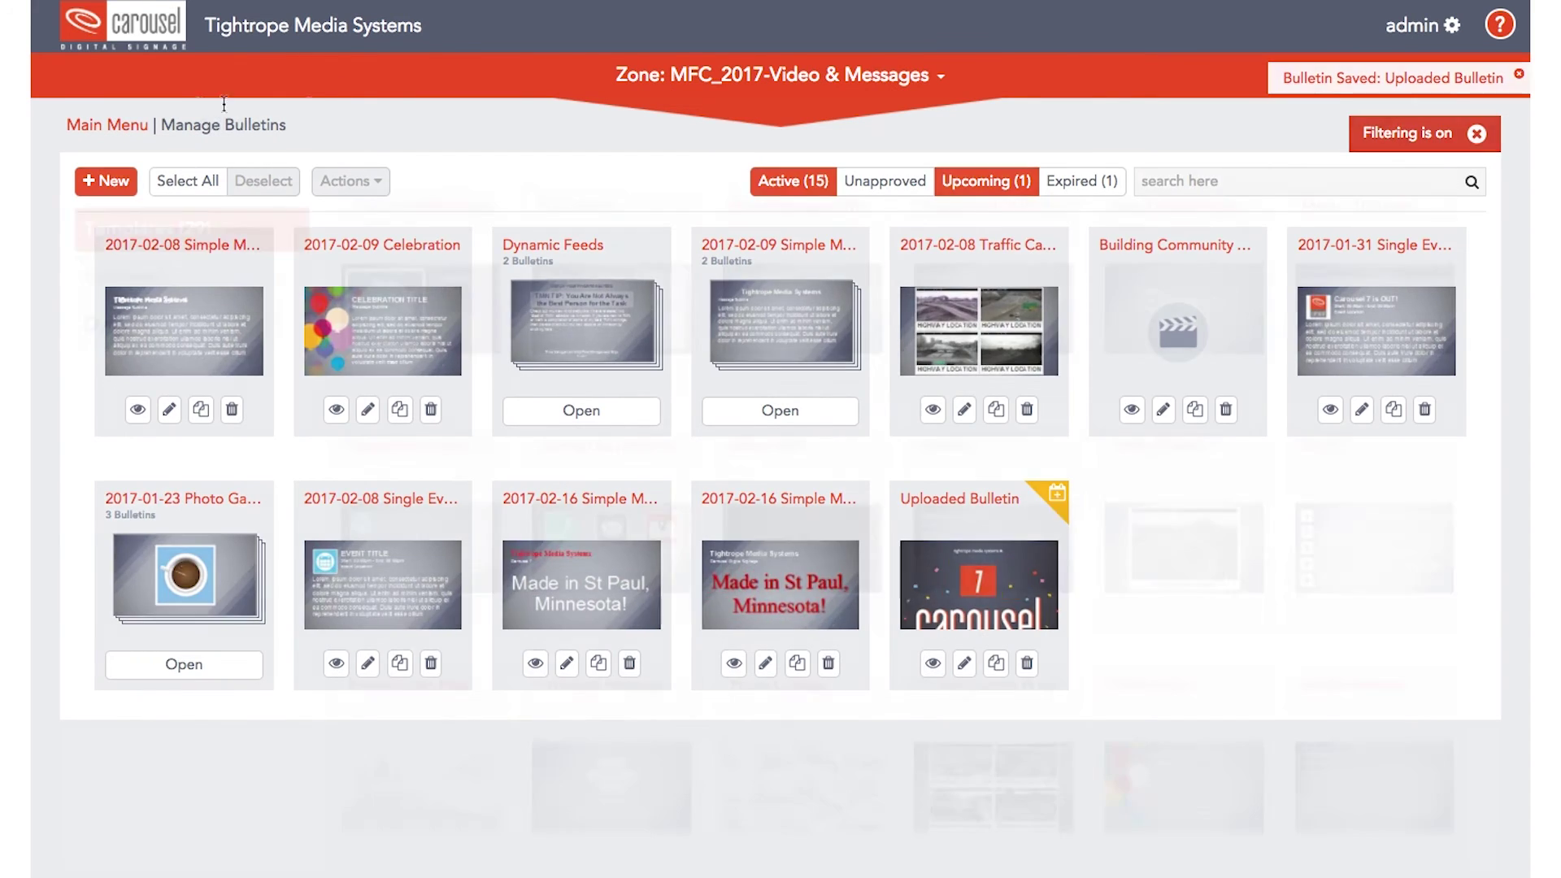
click(122, 329)
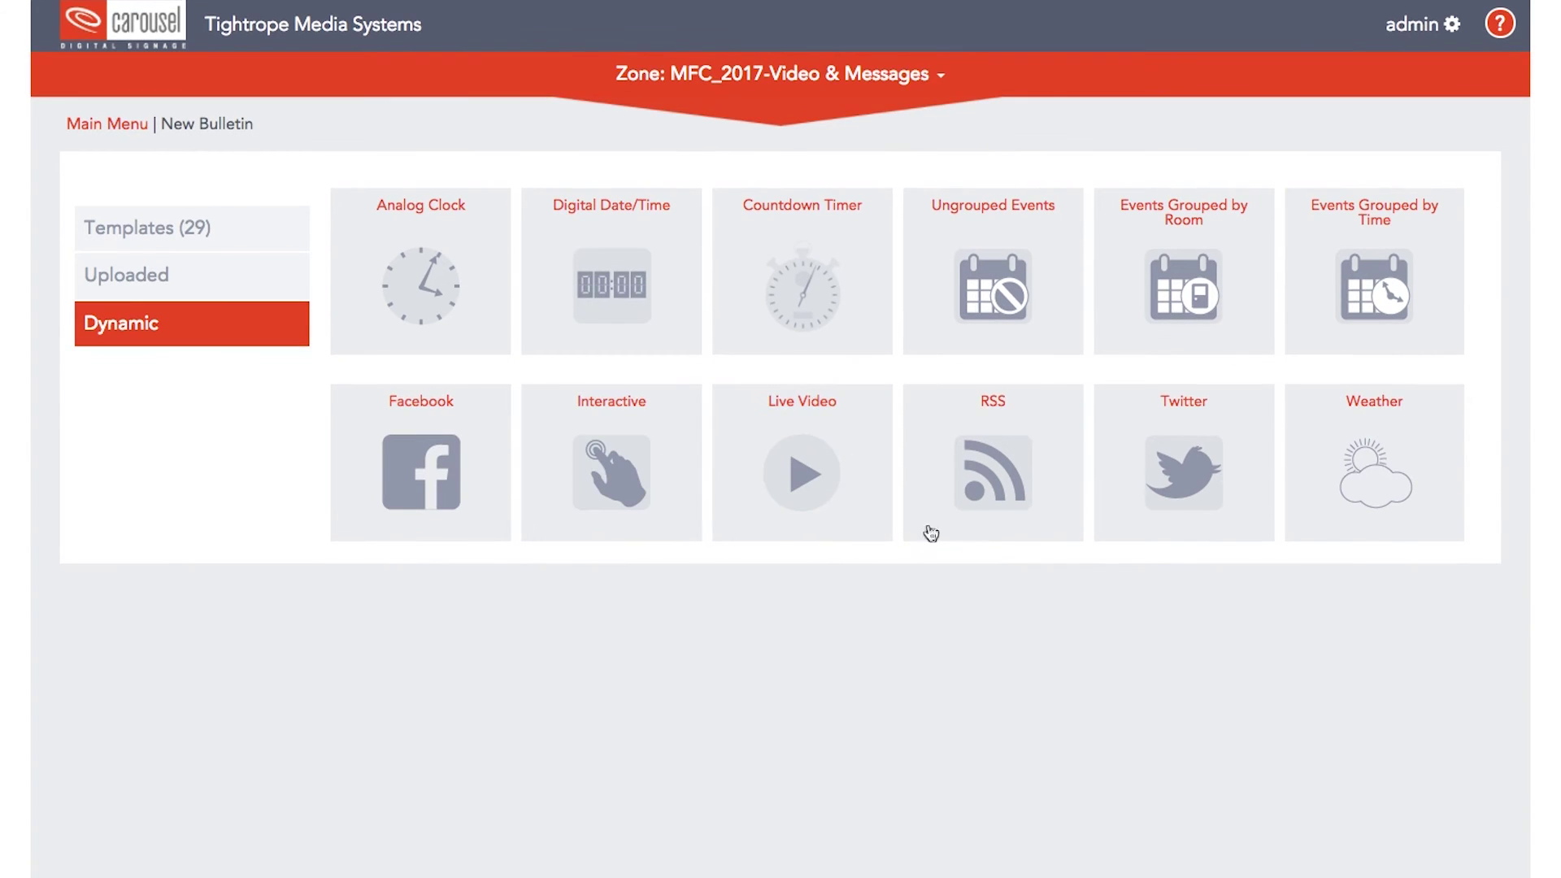
Step: Choose RSS to create a new RSS bulletin
click(1054, 463)
Step: Sort the RSS feed items by Publication Date and limit them by Total Items
scroll(784, 423, down, 3)
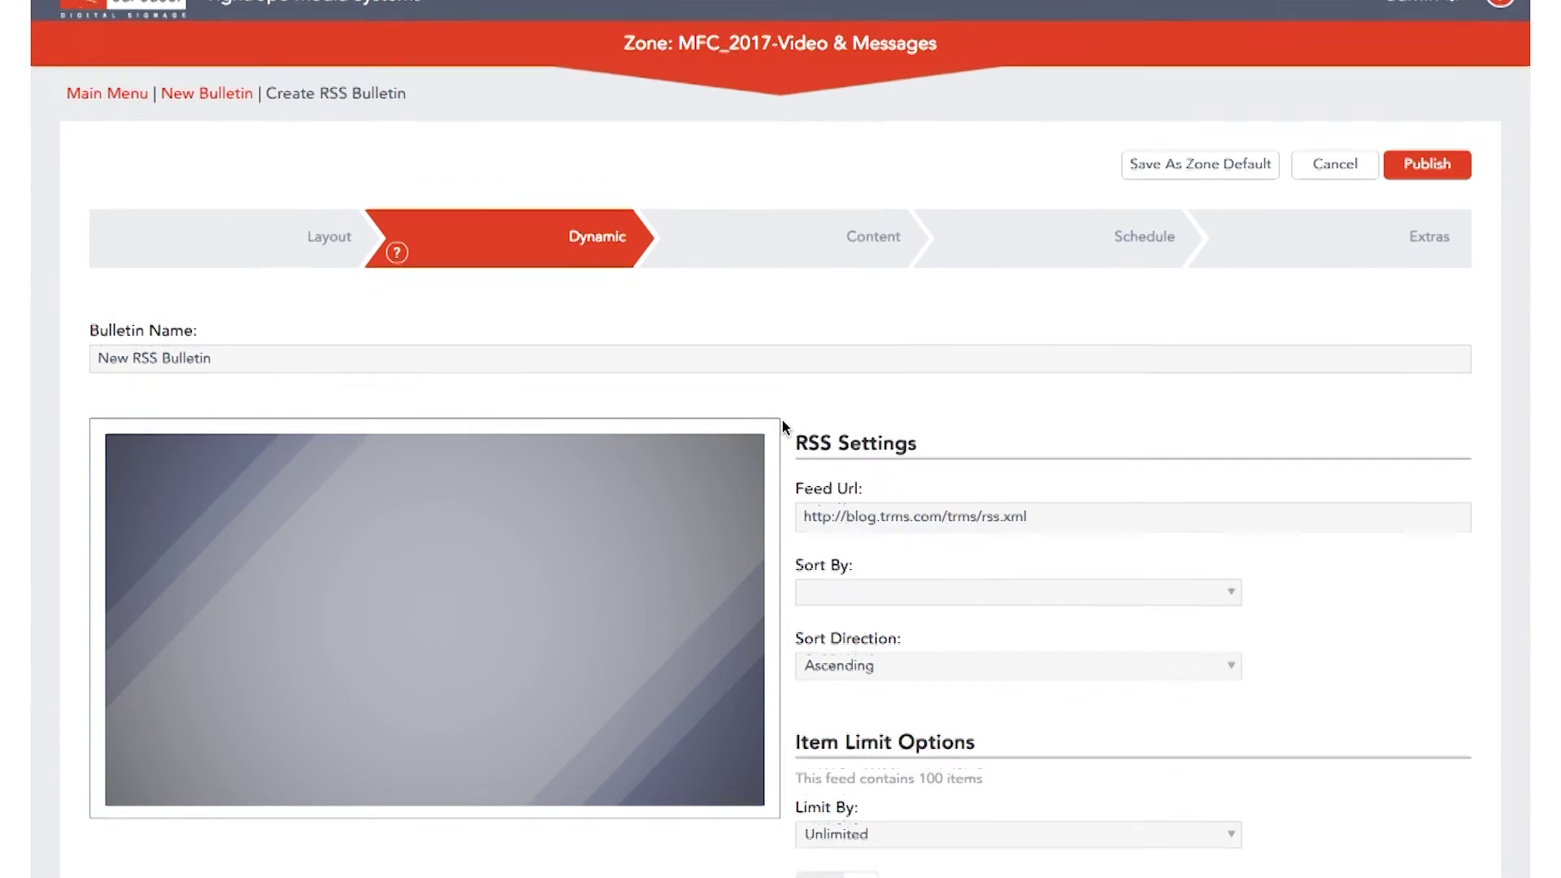
click(968, 492)
click(880, 540)
scroll(1333, 530, down, 3)
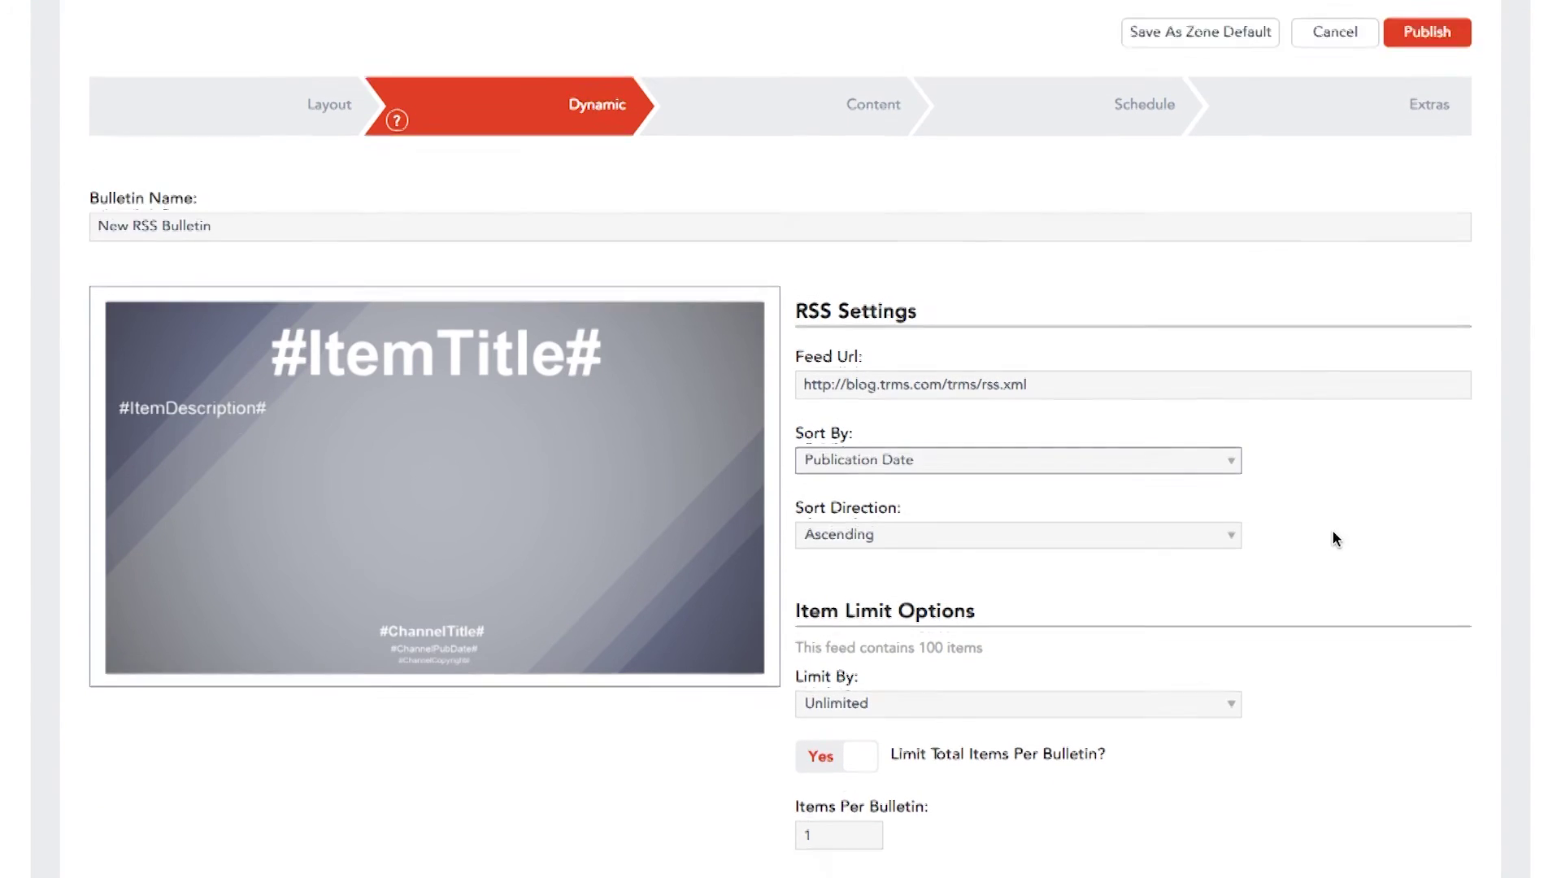
click(1174, 573)
click(857, 648)
scroll(1292, 700, down, 6)
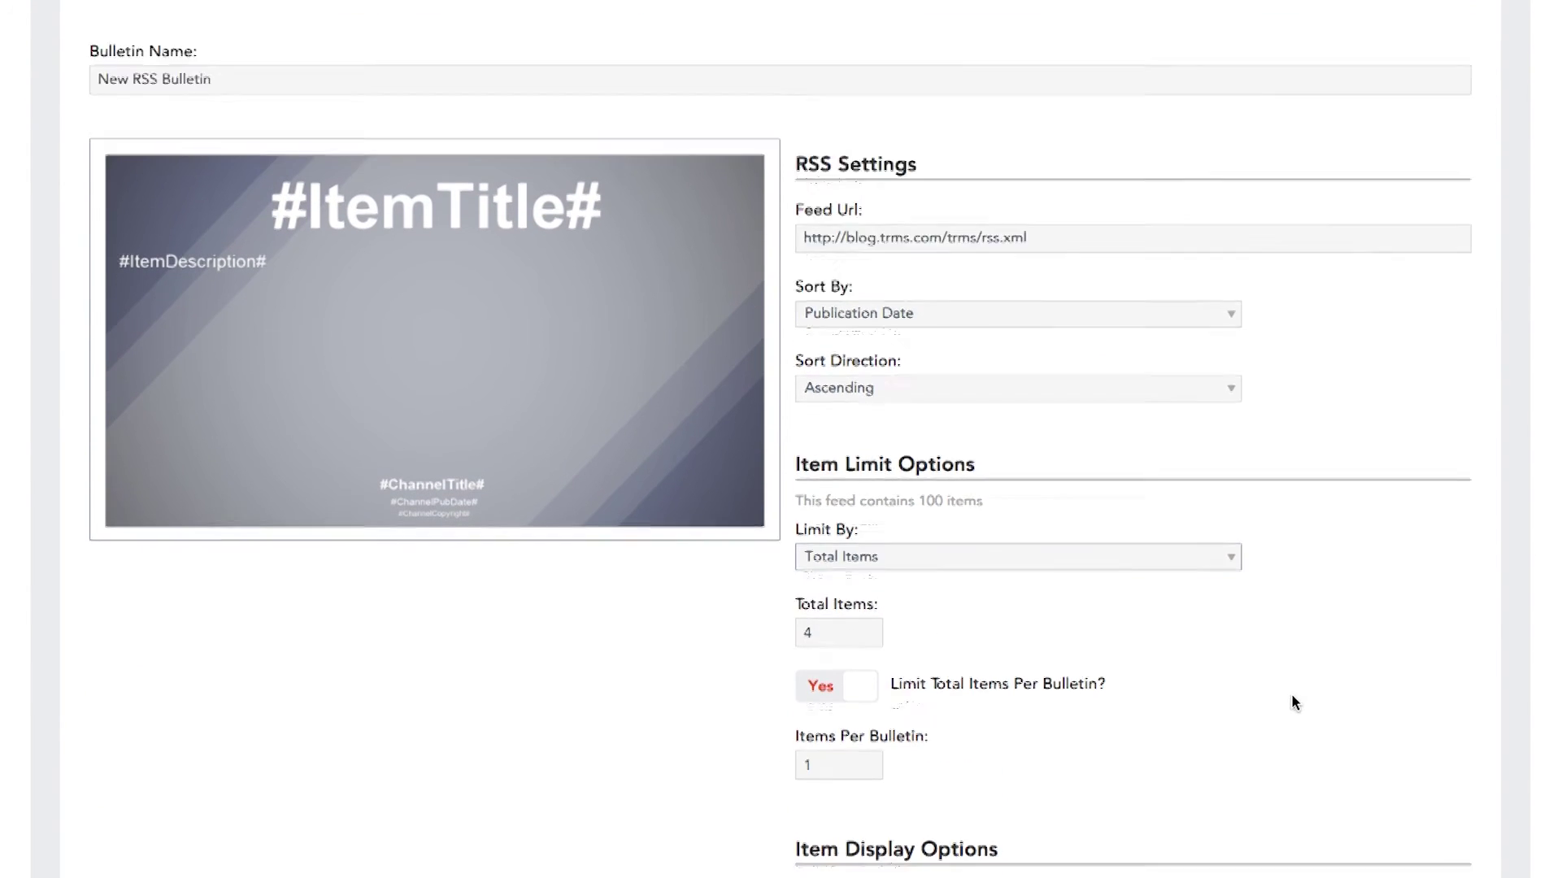
scroll(1293, 700, up, 12)
Step: Pass through the Content, Schedule and Extras pages, then publish the RSS bulletin
click(803, 282)
scroll(1186, 617, down, 10)
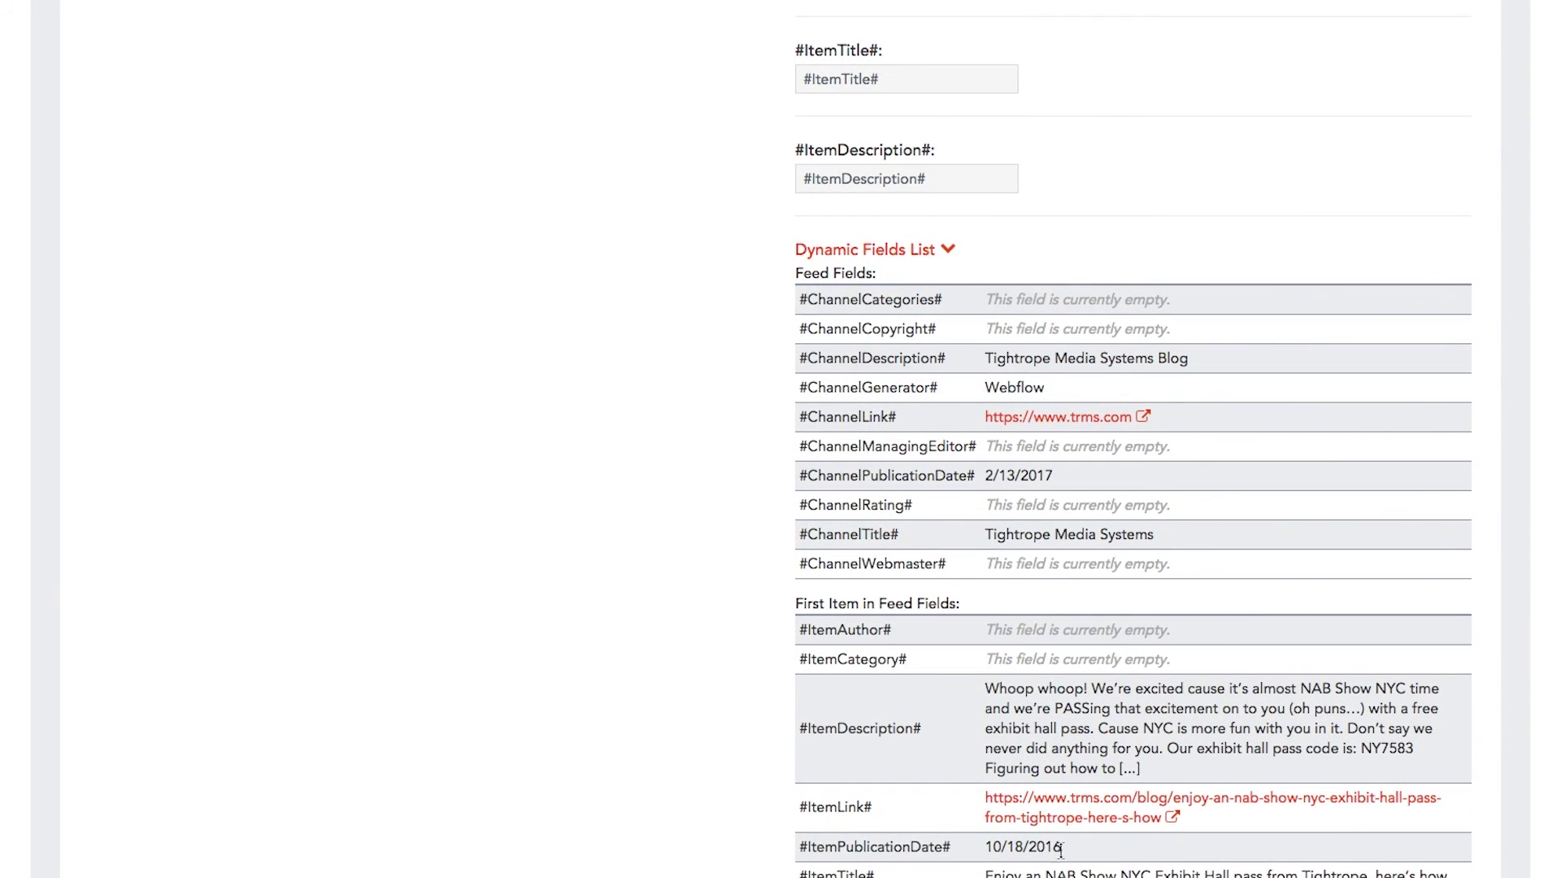
scroll(1175, 331, up, 10)
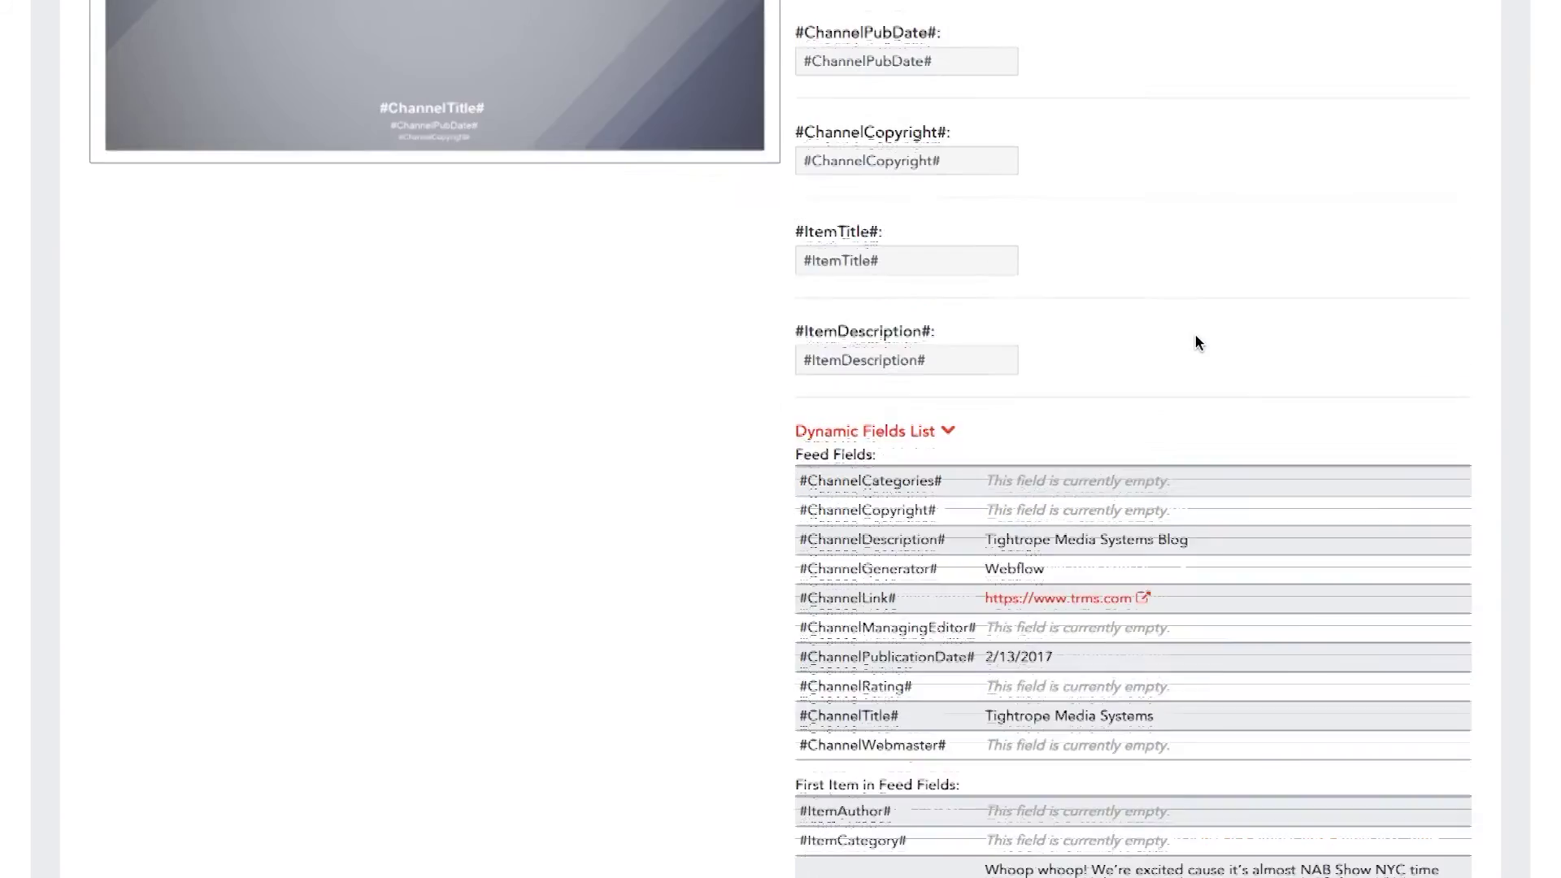
click(1090, 280)
click(1361, 293)
scroll(1173, 703, down, 5)
scroll(1174, 704, up, 5)
click(1419, 203)
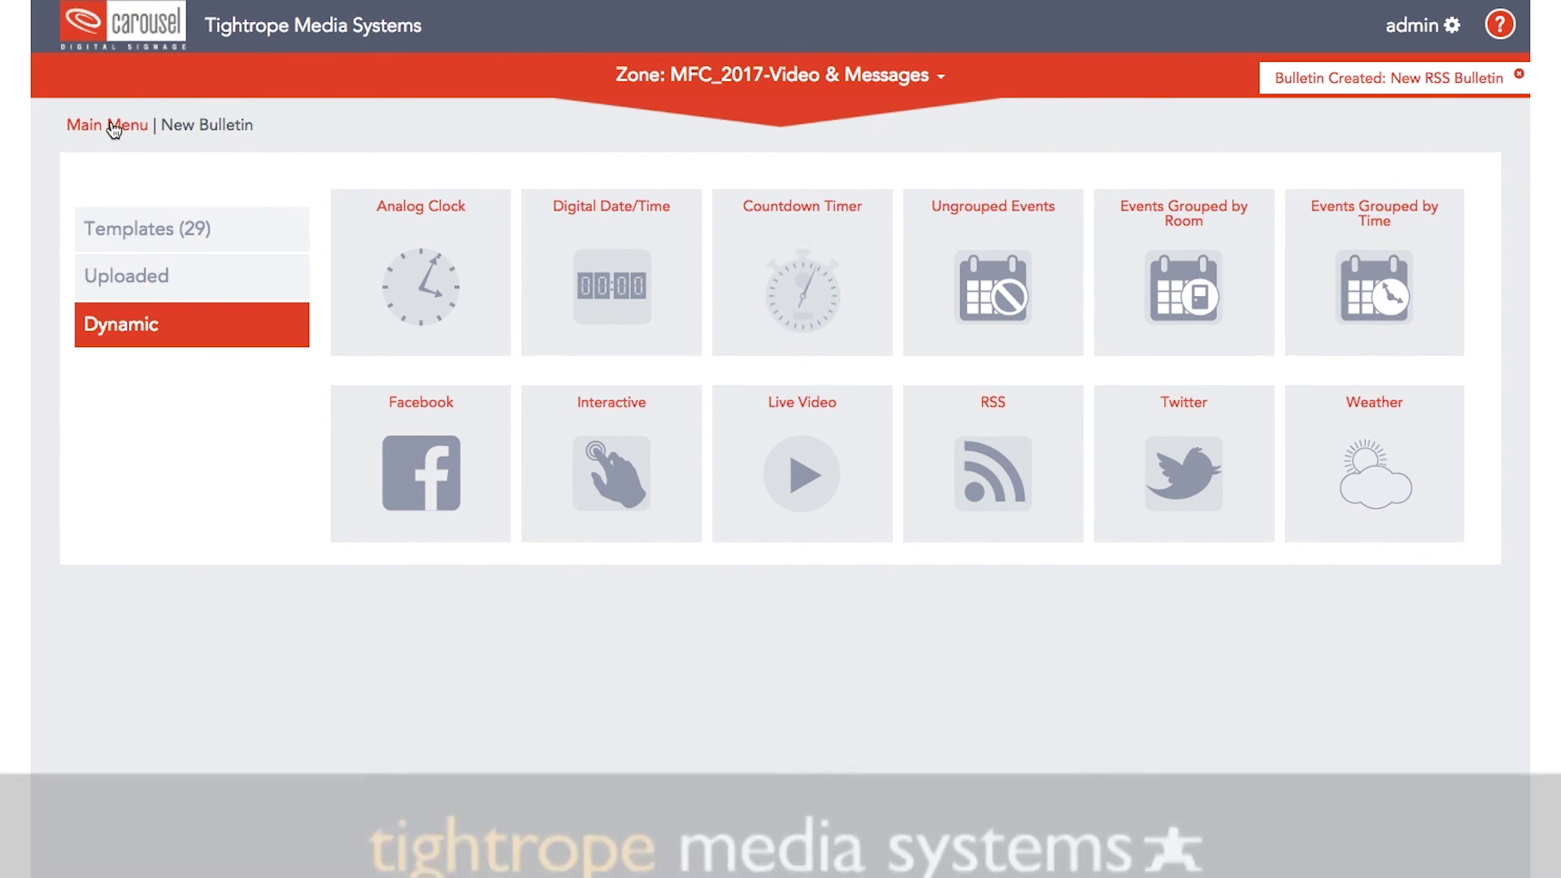
Step: Go back to the zone's main menu via the Main Menu breadcrumb
click(113, 127)
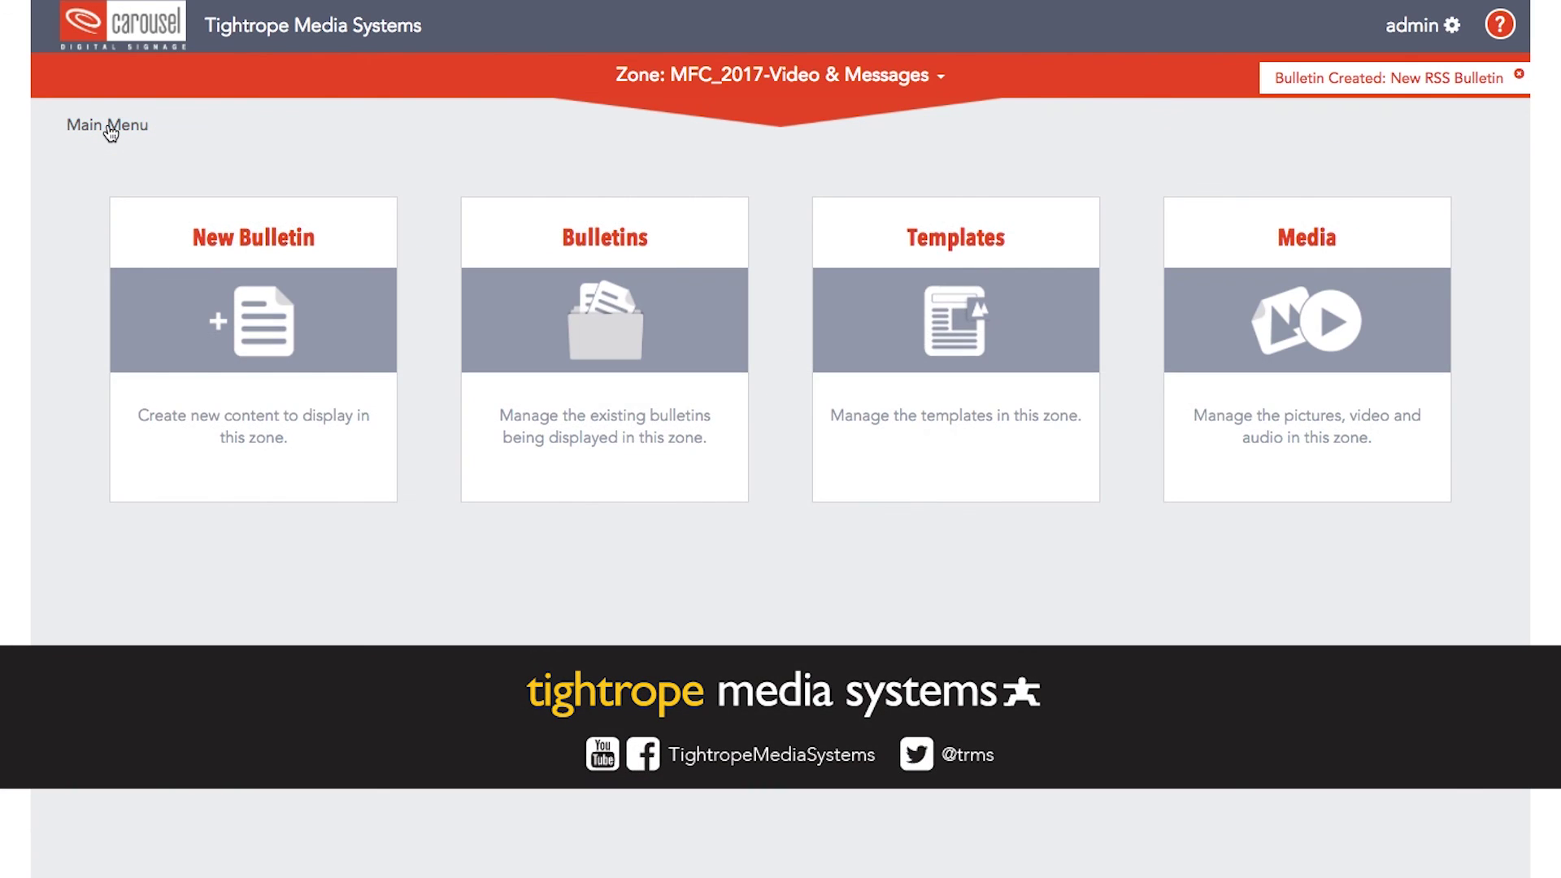